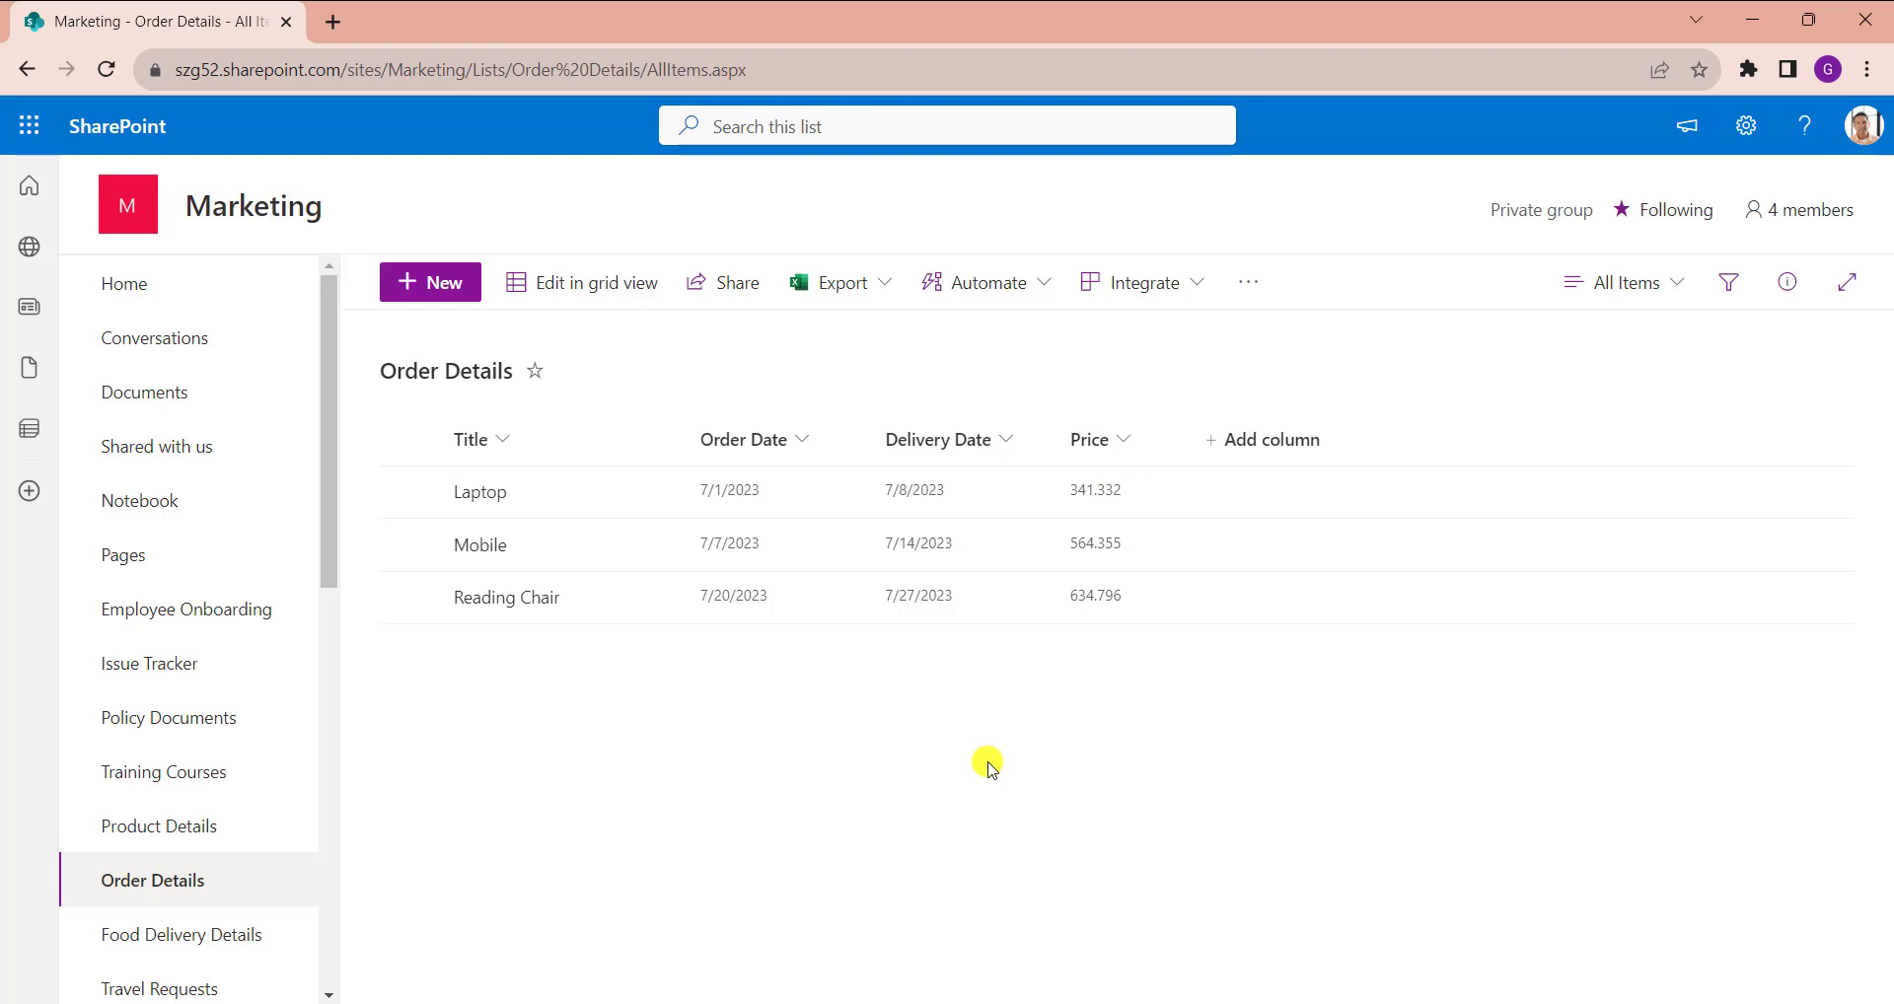
Step: Start a new column from See all column types on the classic page, naming it 'Price Roundup'
{"action": "left_click", "coordinate": [1267, 439]}
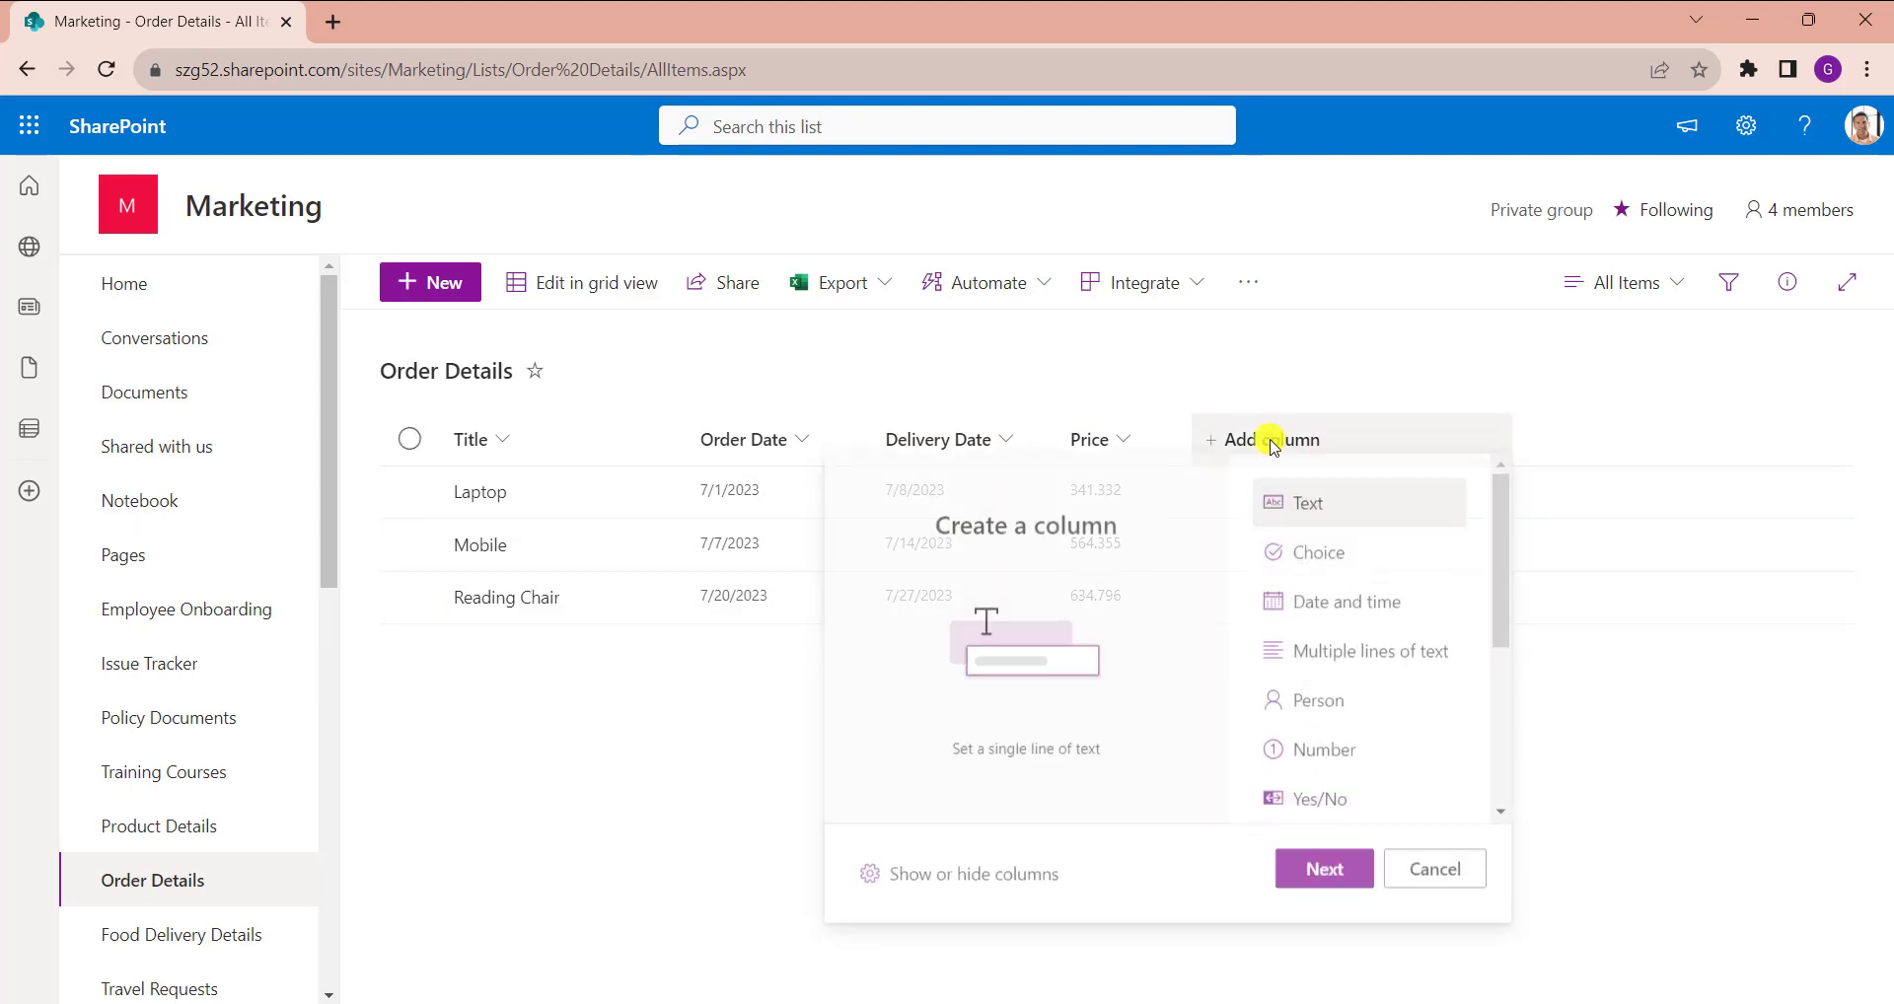
{"action": "scroll", "coordinate": [1295, 554], "scroll_direction": "down", "scroll_amount": 4}
{"action": "left_click", "coordinate": [1367, 805]}
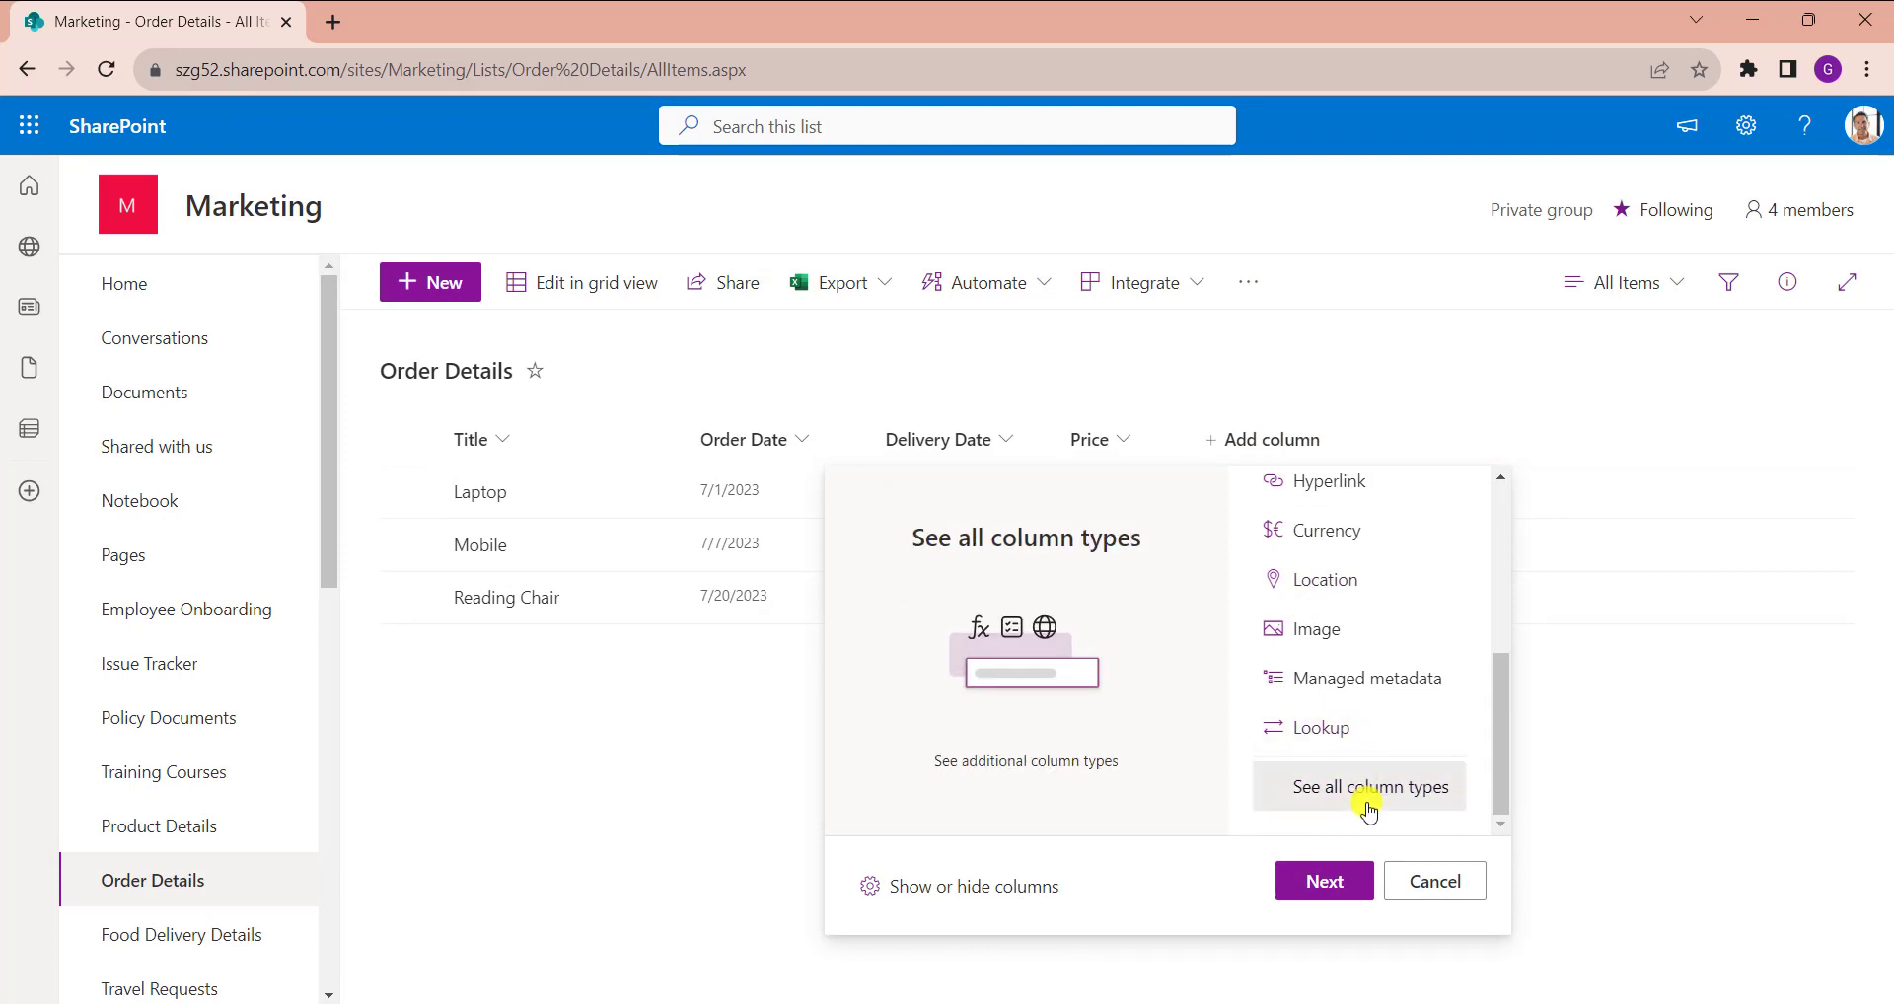
{"action": "left_click", "coordinate": [1322, 878]}
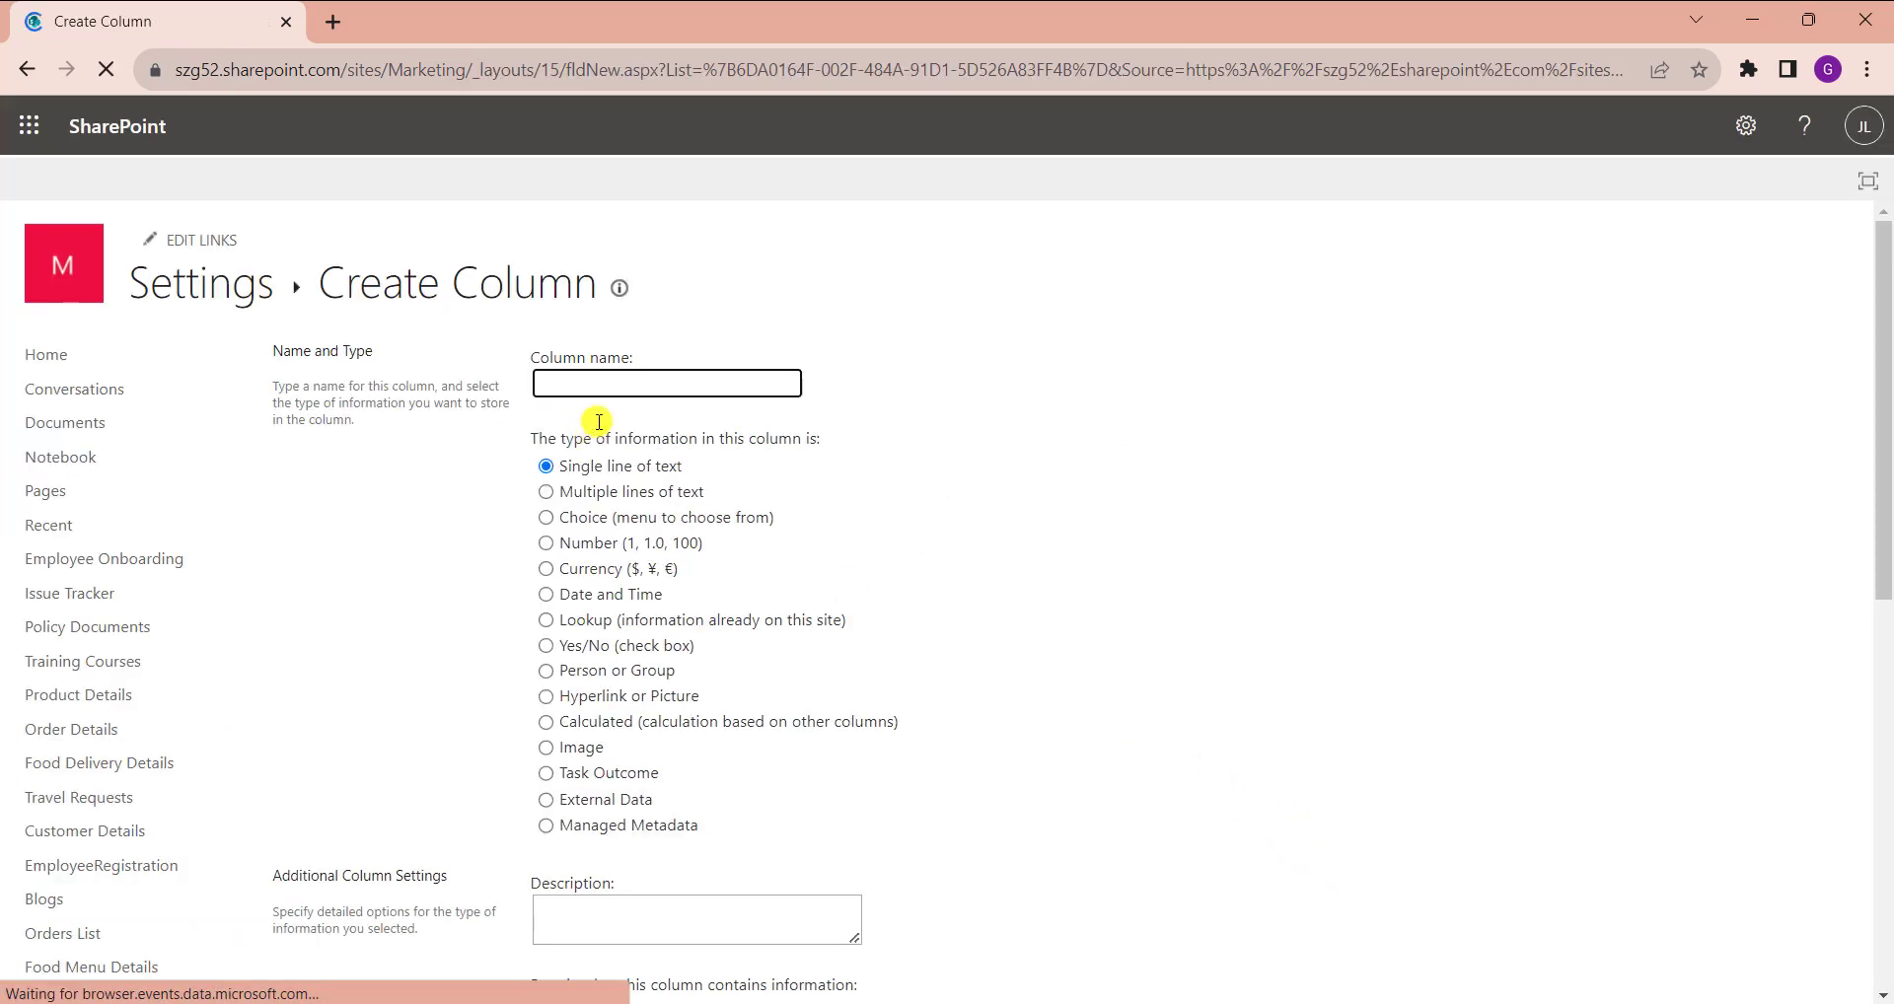
{"action": "left_click", "coordinate": [593, 382]}
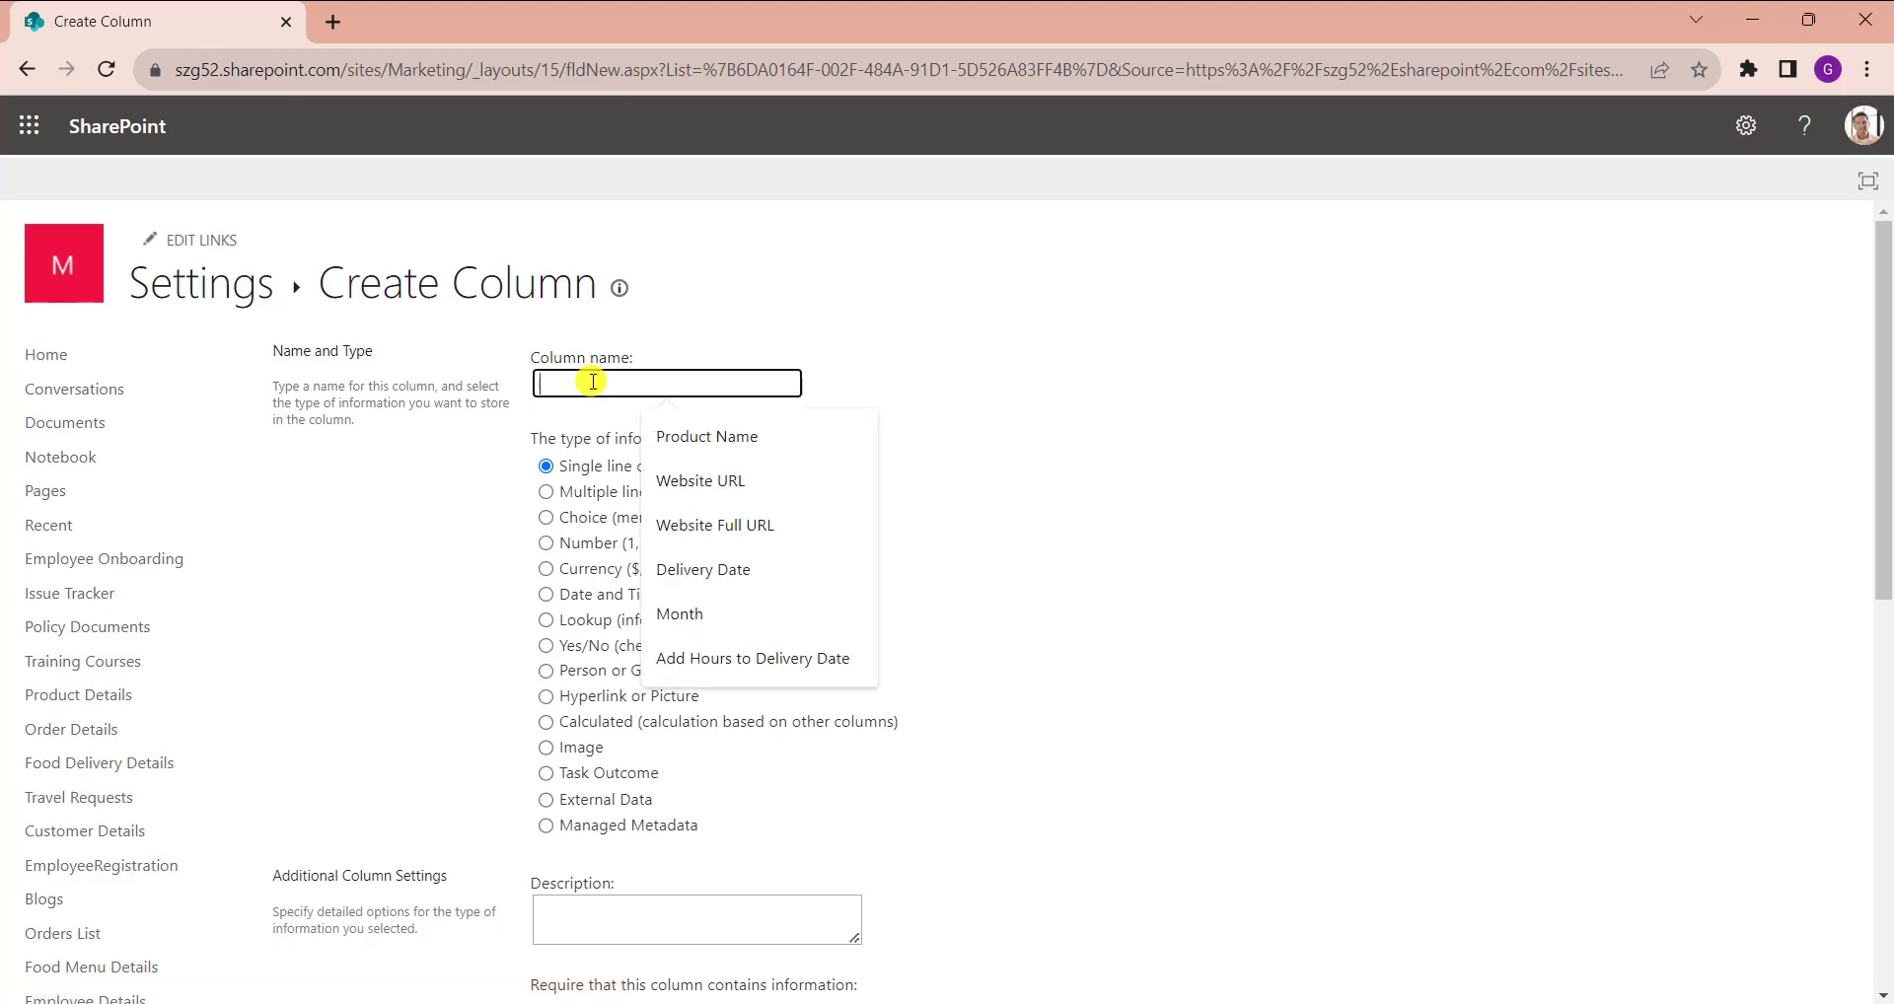
{"action": "type", "text": "Pr"}
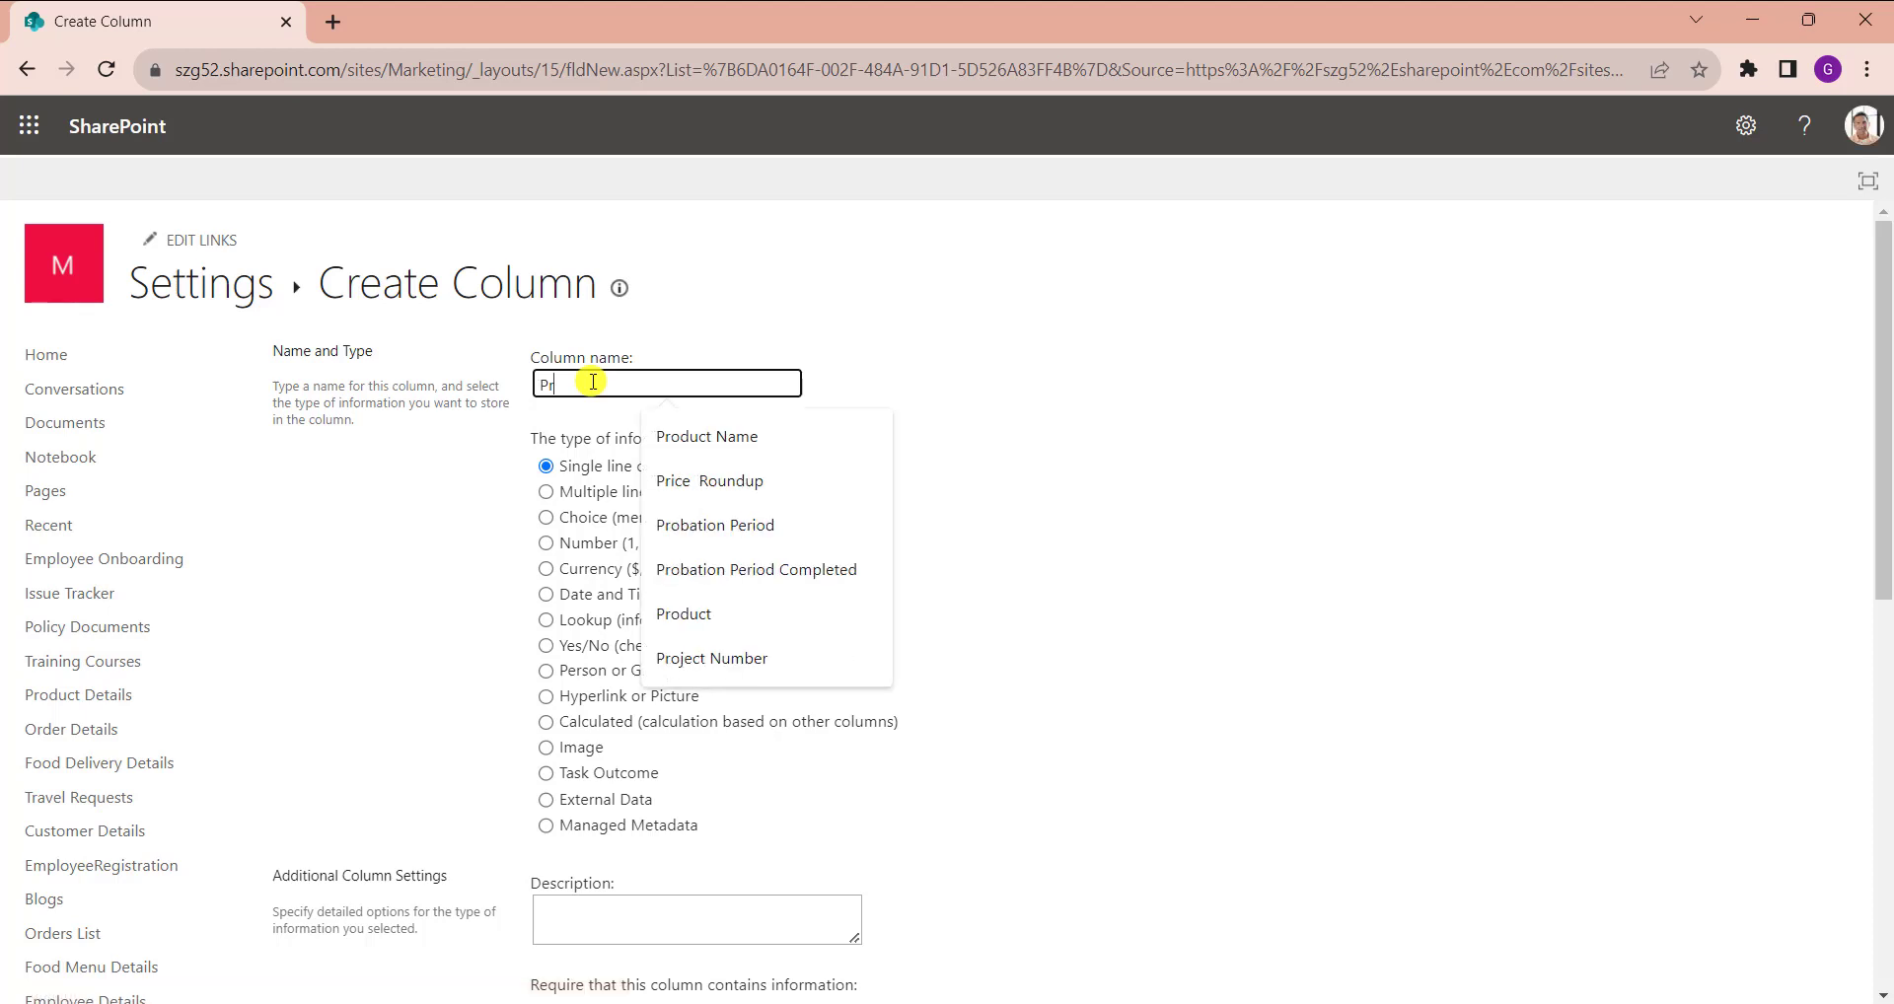
{"action": "type", "text": "ice Roundup"}
{"action": "scroll", "coordinate": [529, 477], "scroll_direction": "down", "scroll_amount": 4}
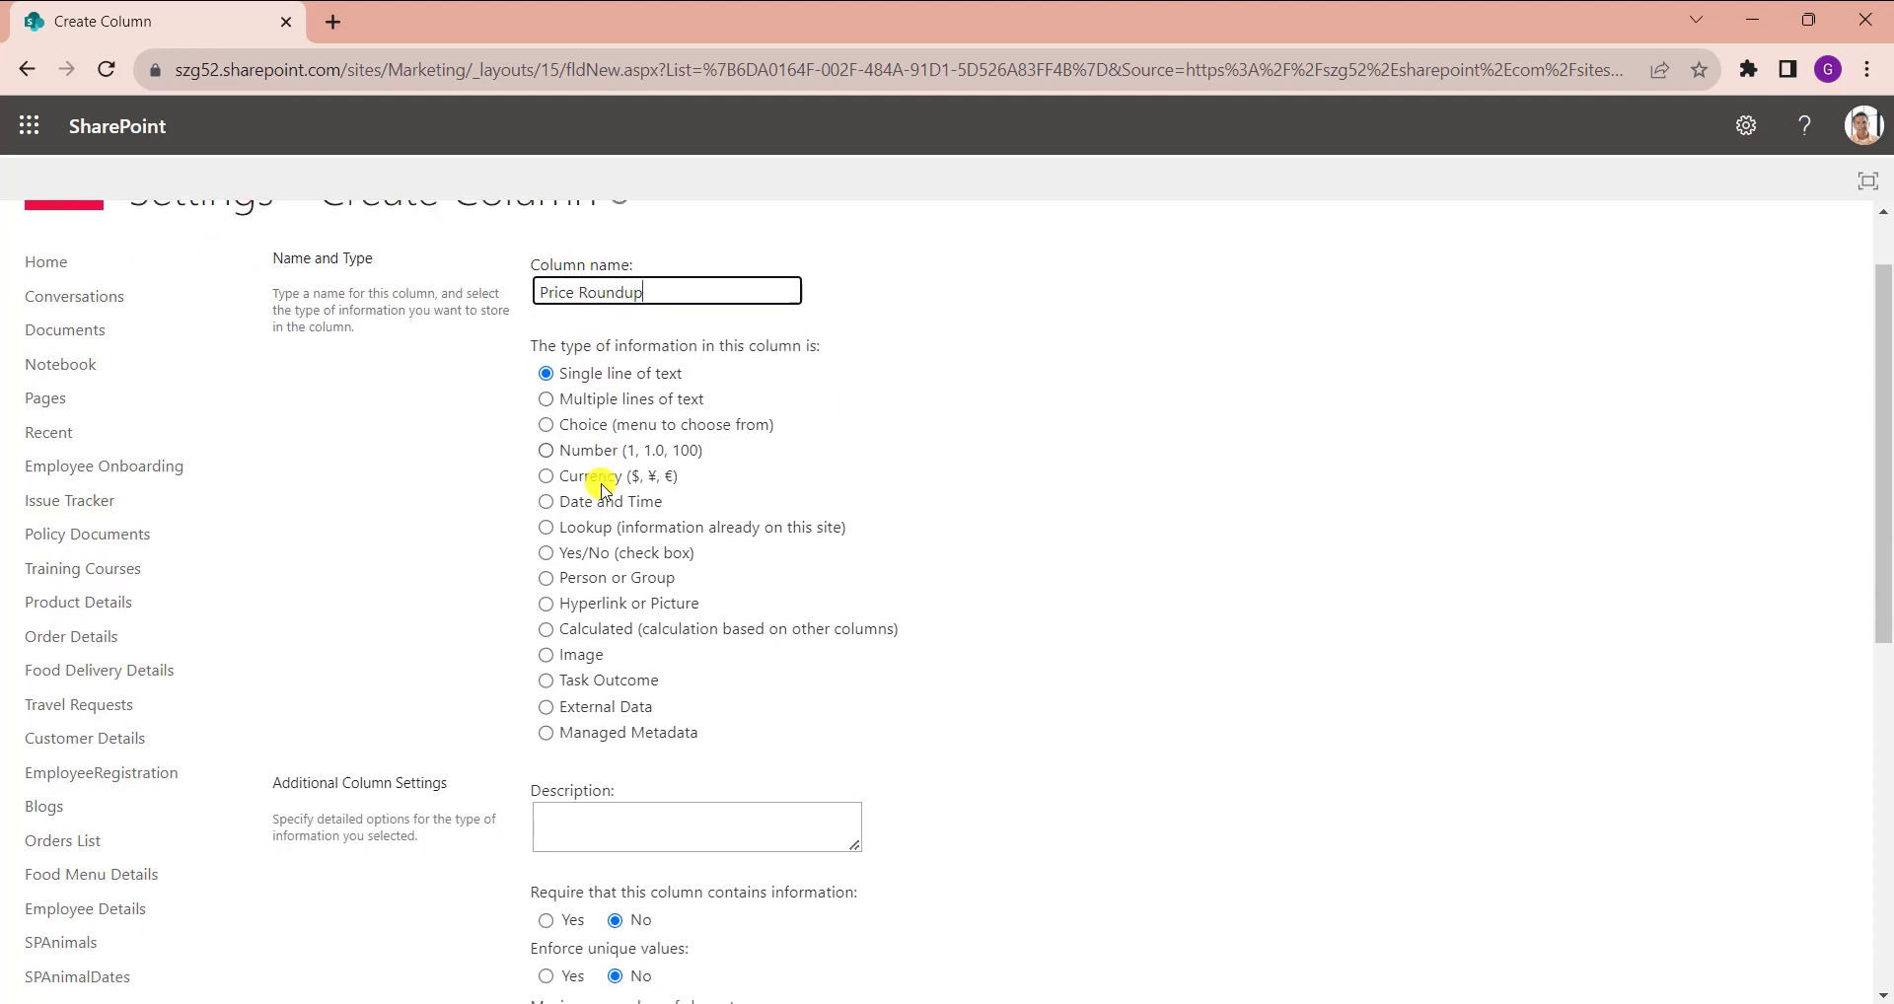
Step: Make Price Roundup a calculated column =ROUNDUP([Price],0) returning Number, and save it
{"action": "left_click", "coordinate": [544, 355]}
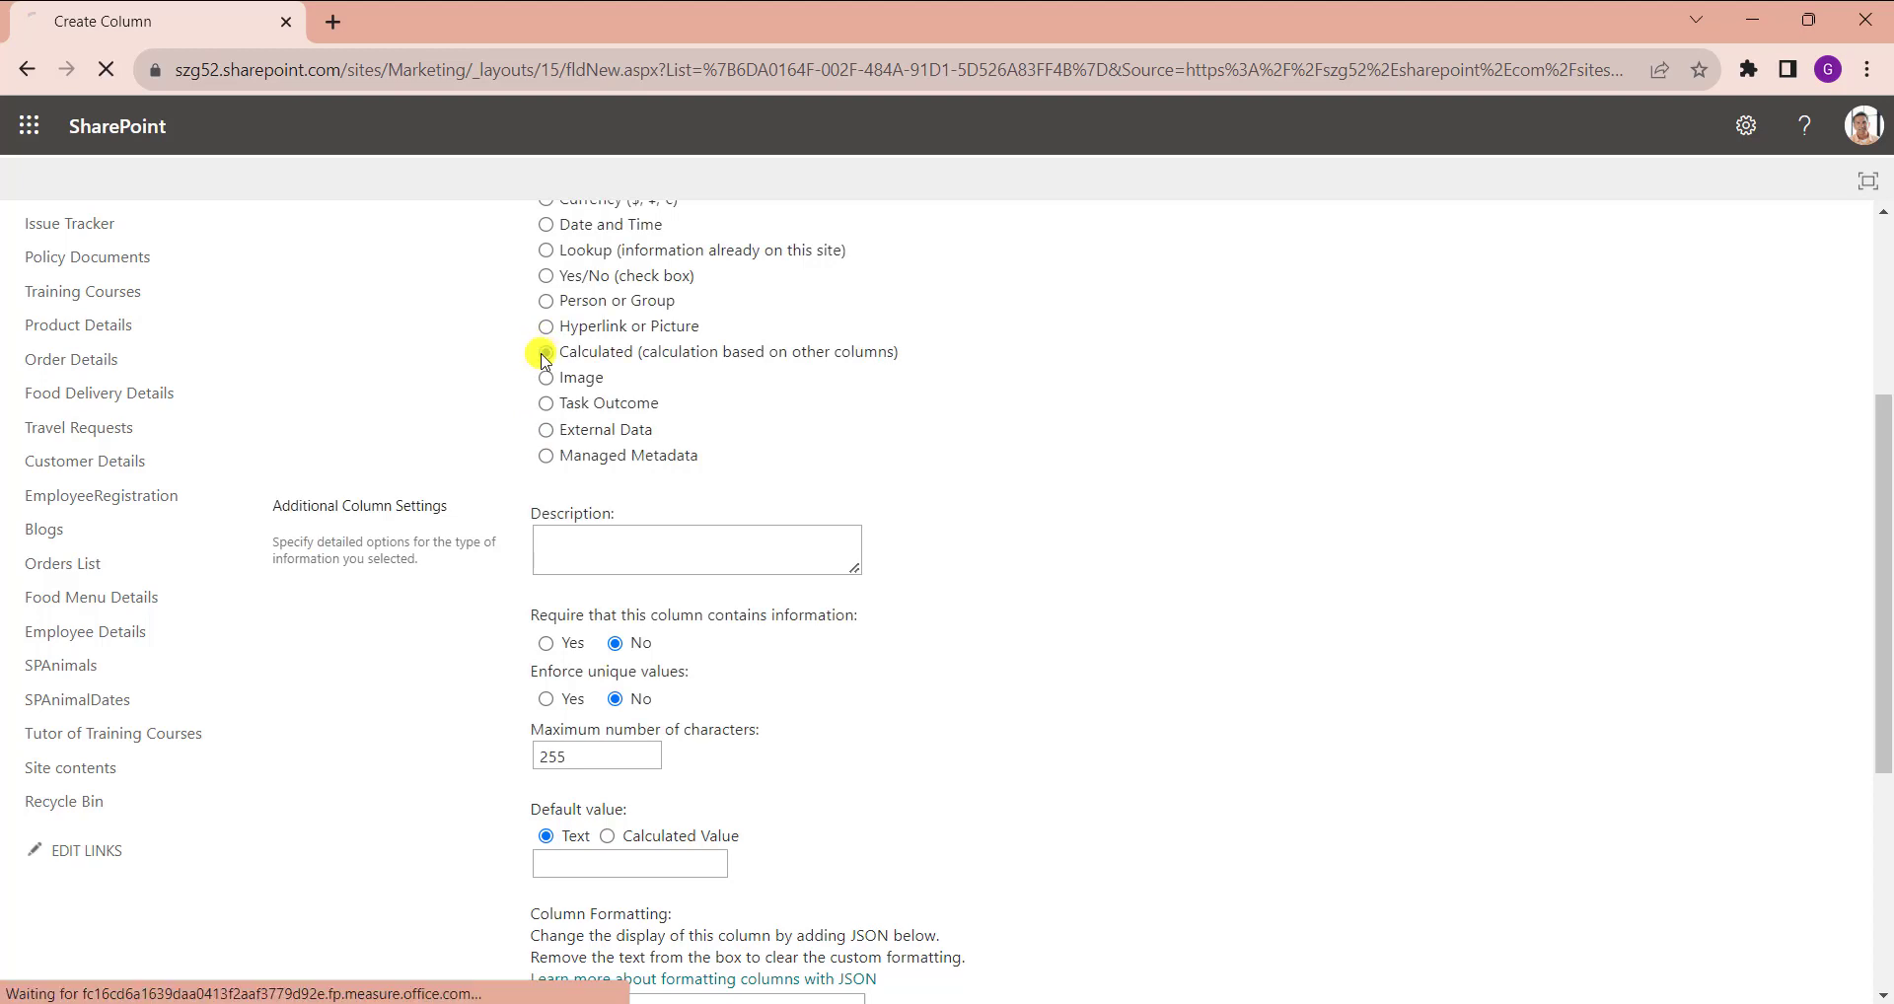
{"action": "scroll", "coordinate": [626, 572], "scroll_direction": "down", "scroll_amount": 5}
{"action": "left_click", "coordinate": [620, 572]}
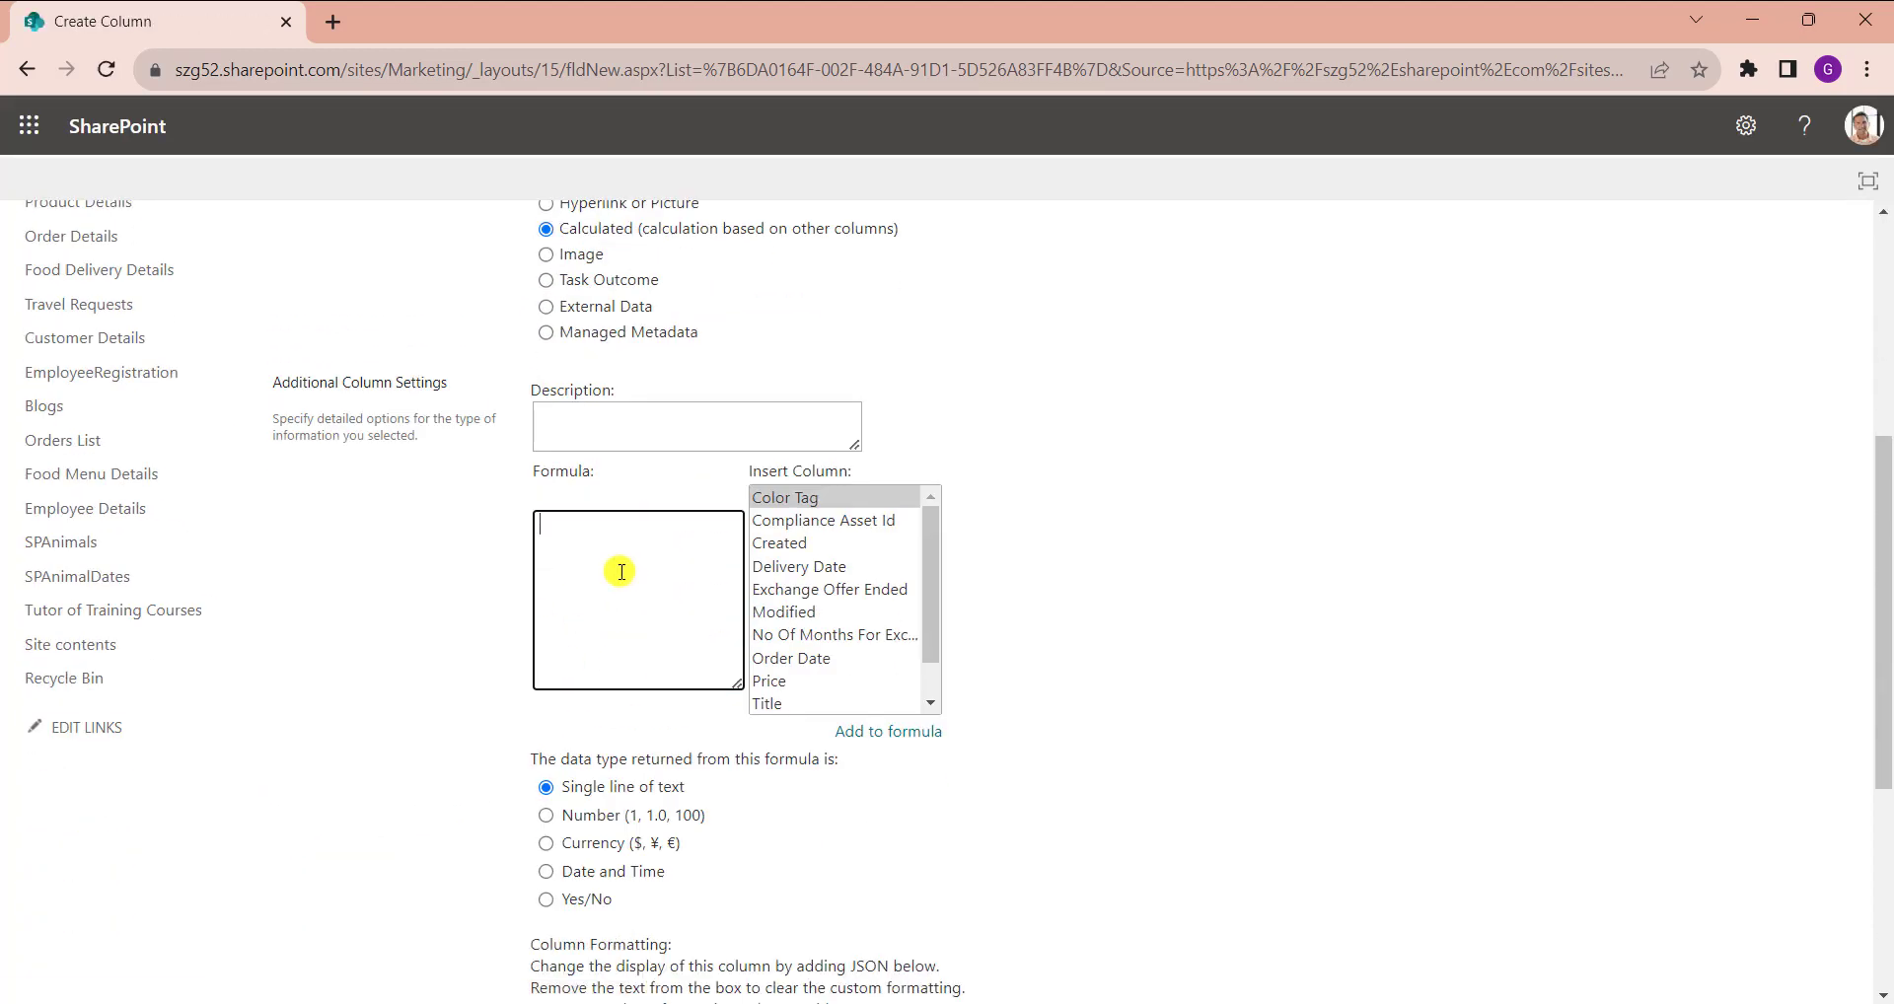
{"action": "type", "text": "=ROUNDUP"}
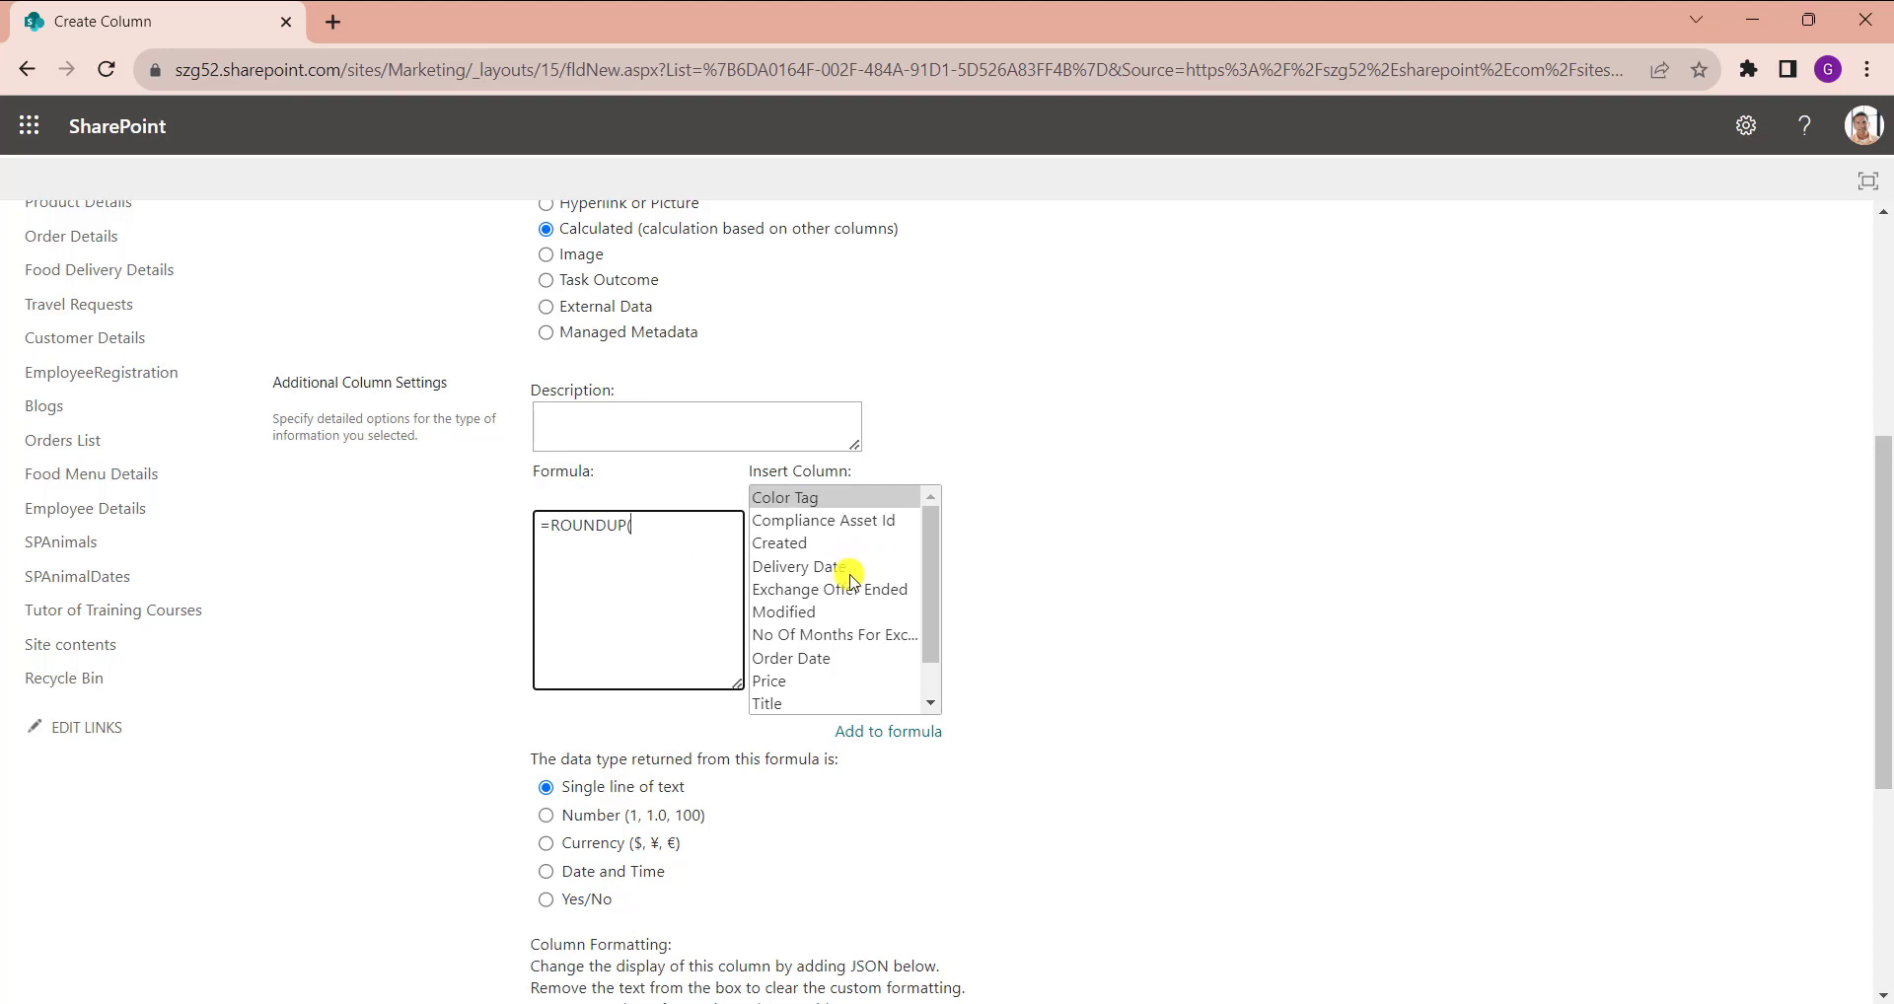
{"action": "type", "text": "("}
{"action": "left_click", "coordinate": [787, 680]}
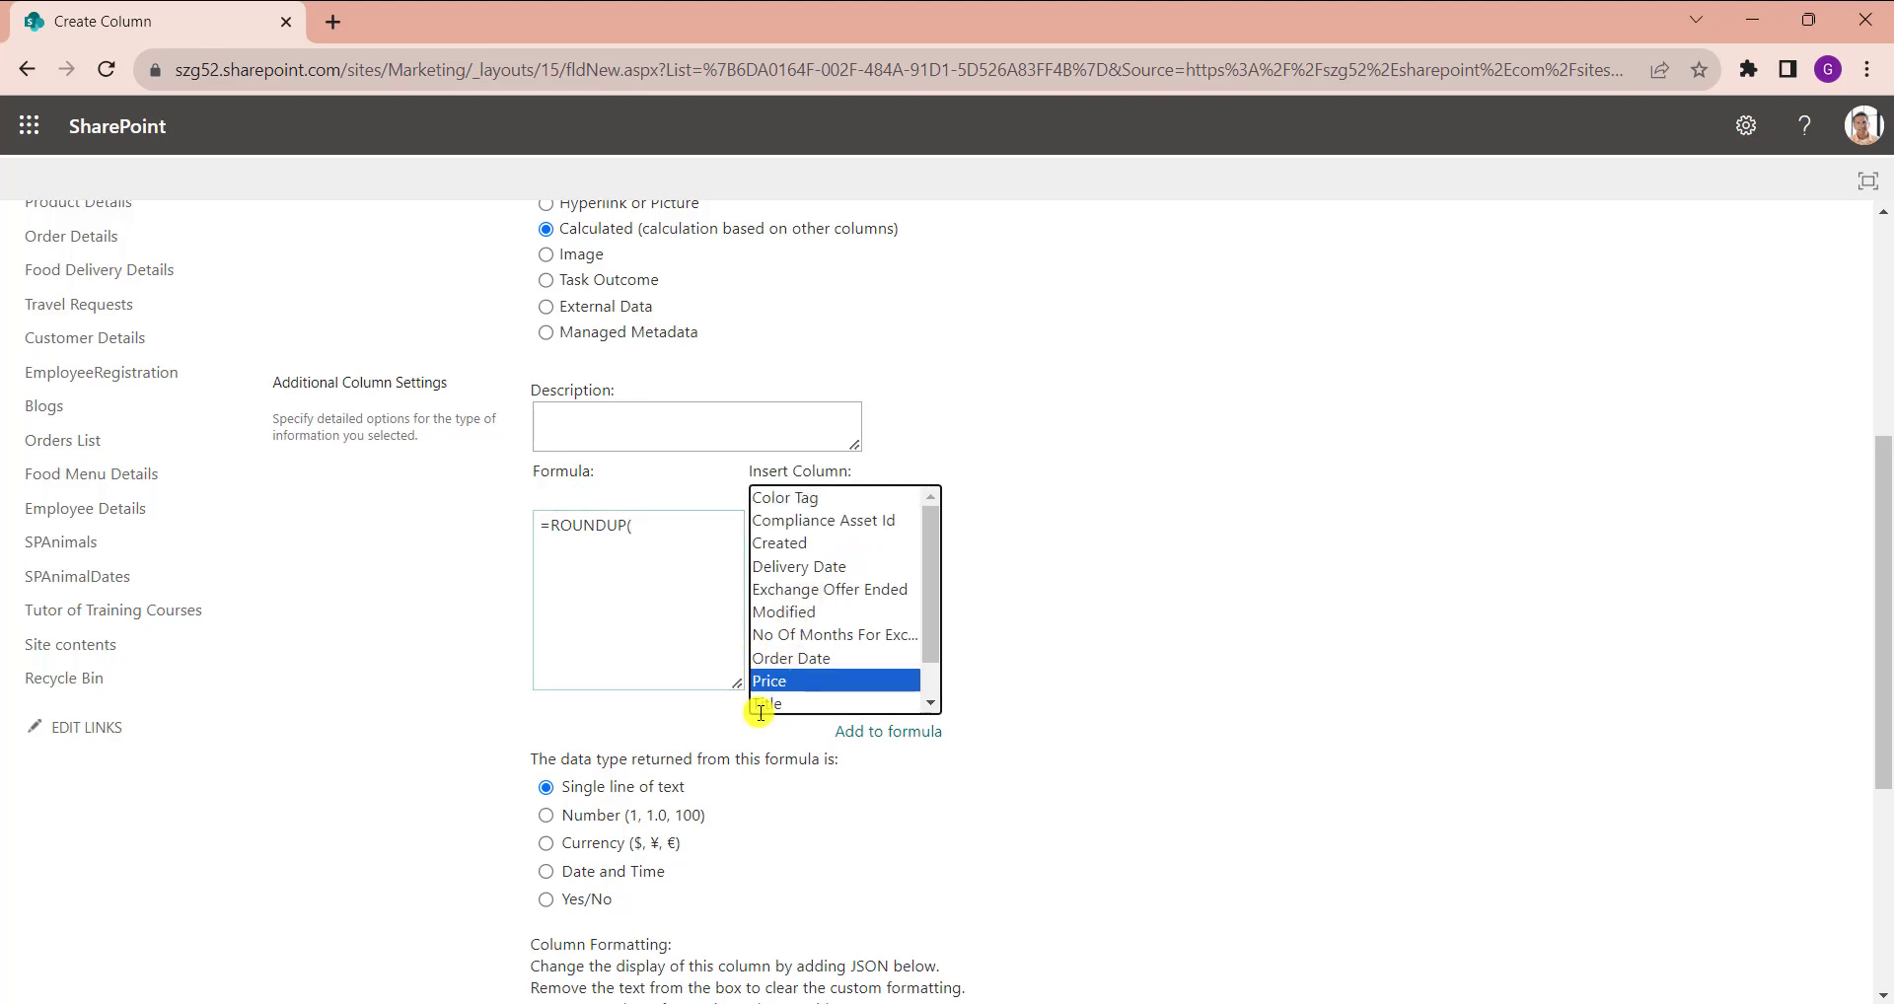
{"action": "left_click", "coordinate": [849, 731]}
{"action": "type", "text": ",0"}
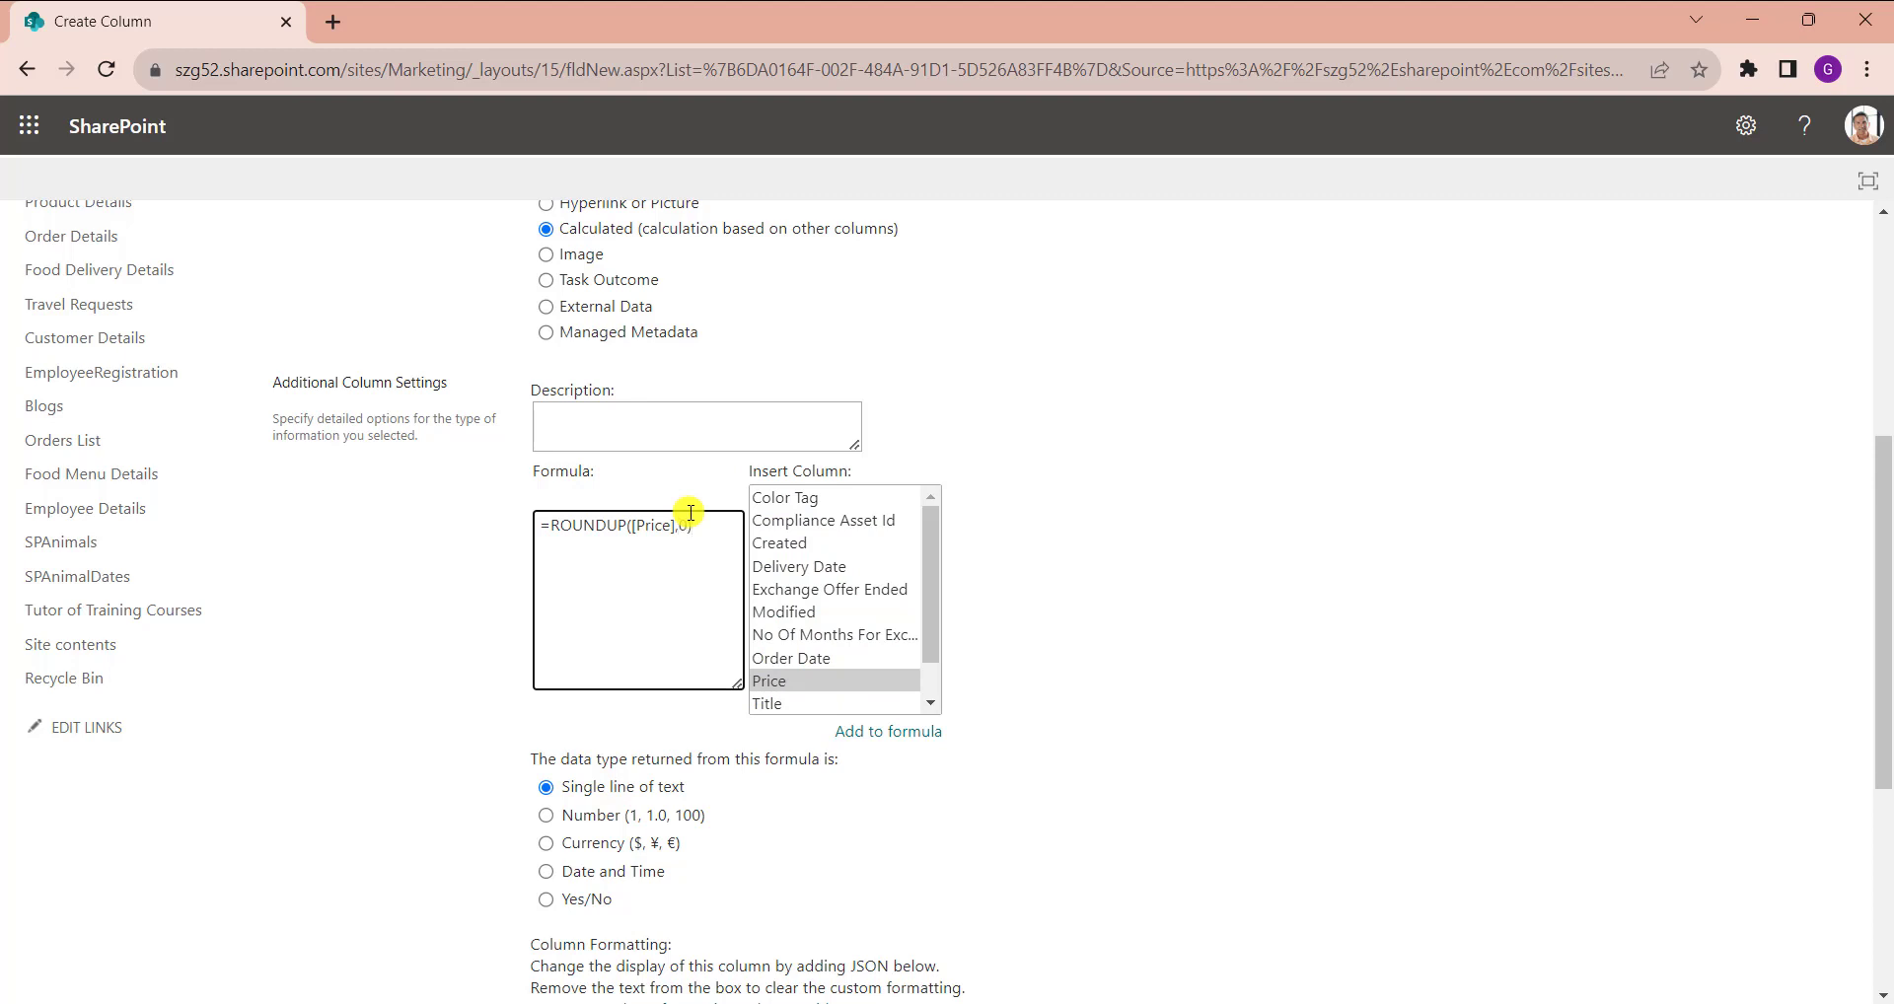
{"action": "scroll", "coordinate": [719, 615], "scroll_direction": "down", "scroll_amount": 4}
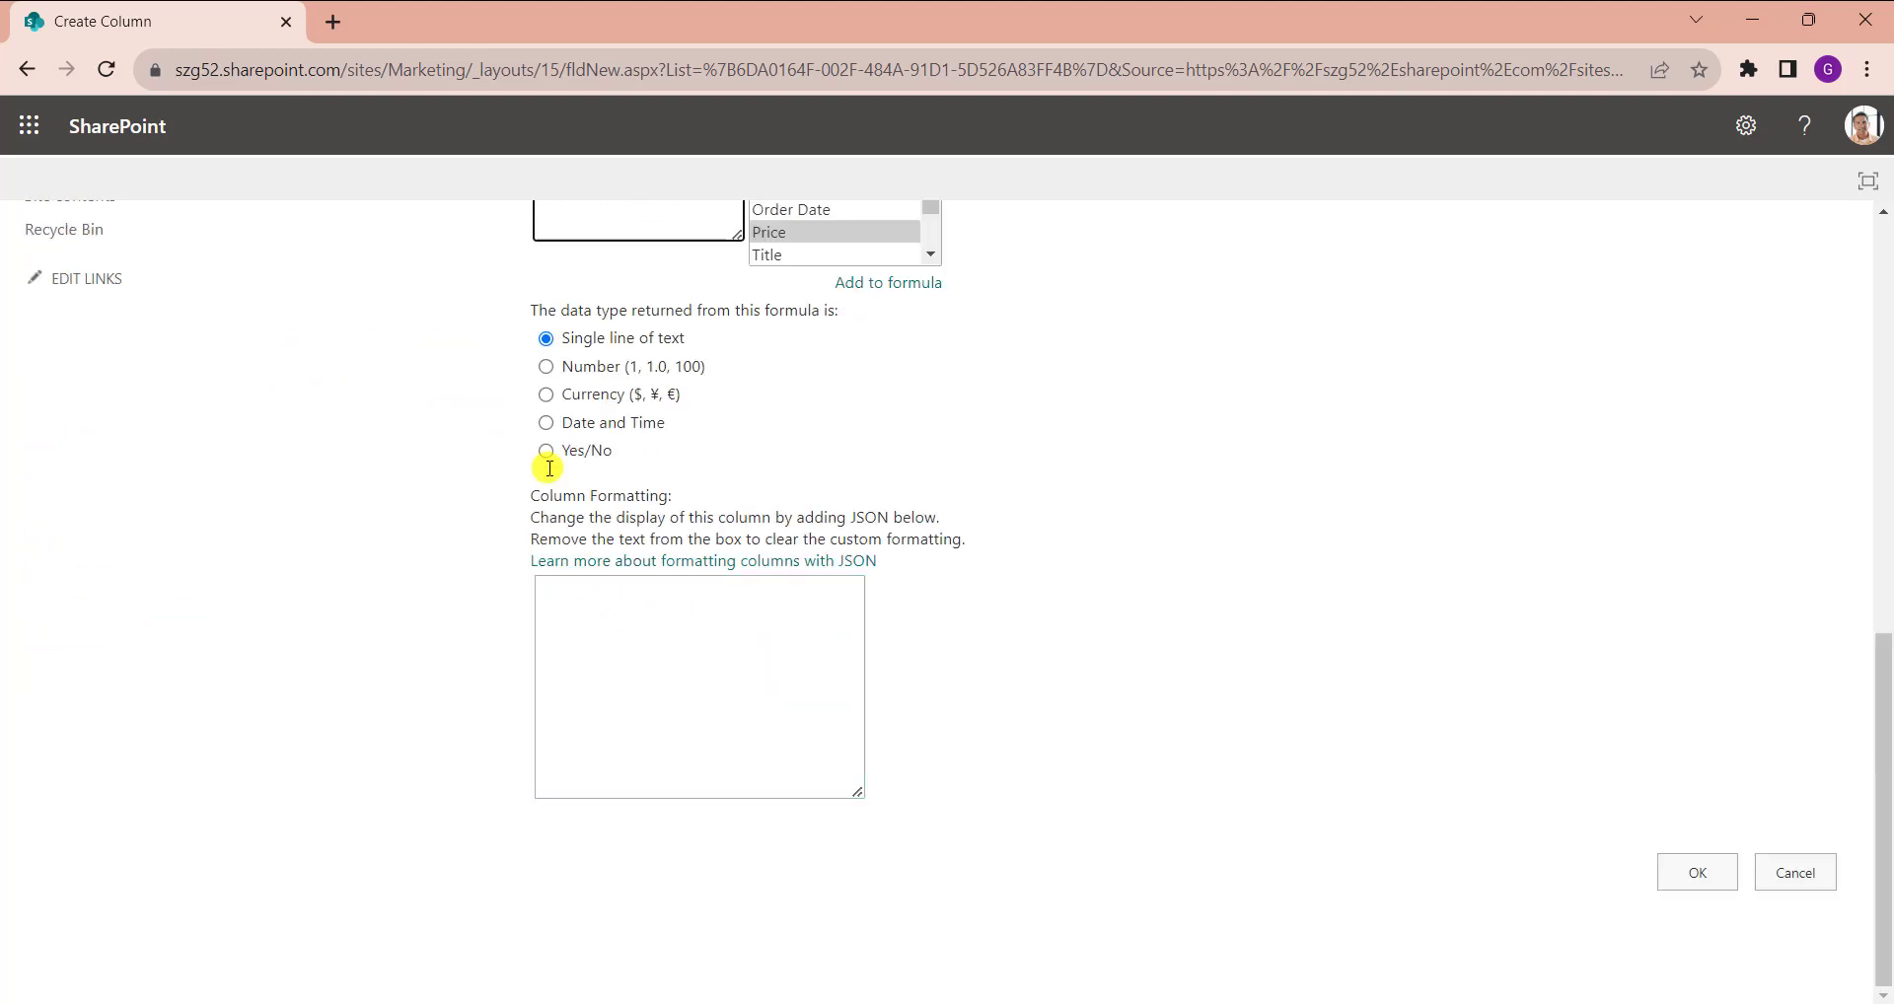
{"action": "left_click", "coordinate": [547, 367]}
{"action": "left_click", "coordinate": [1705, 958]}
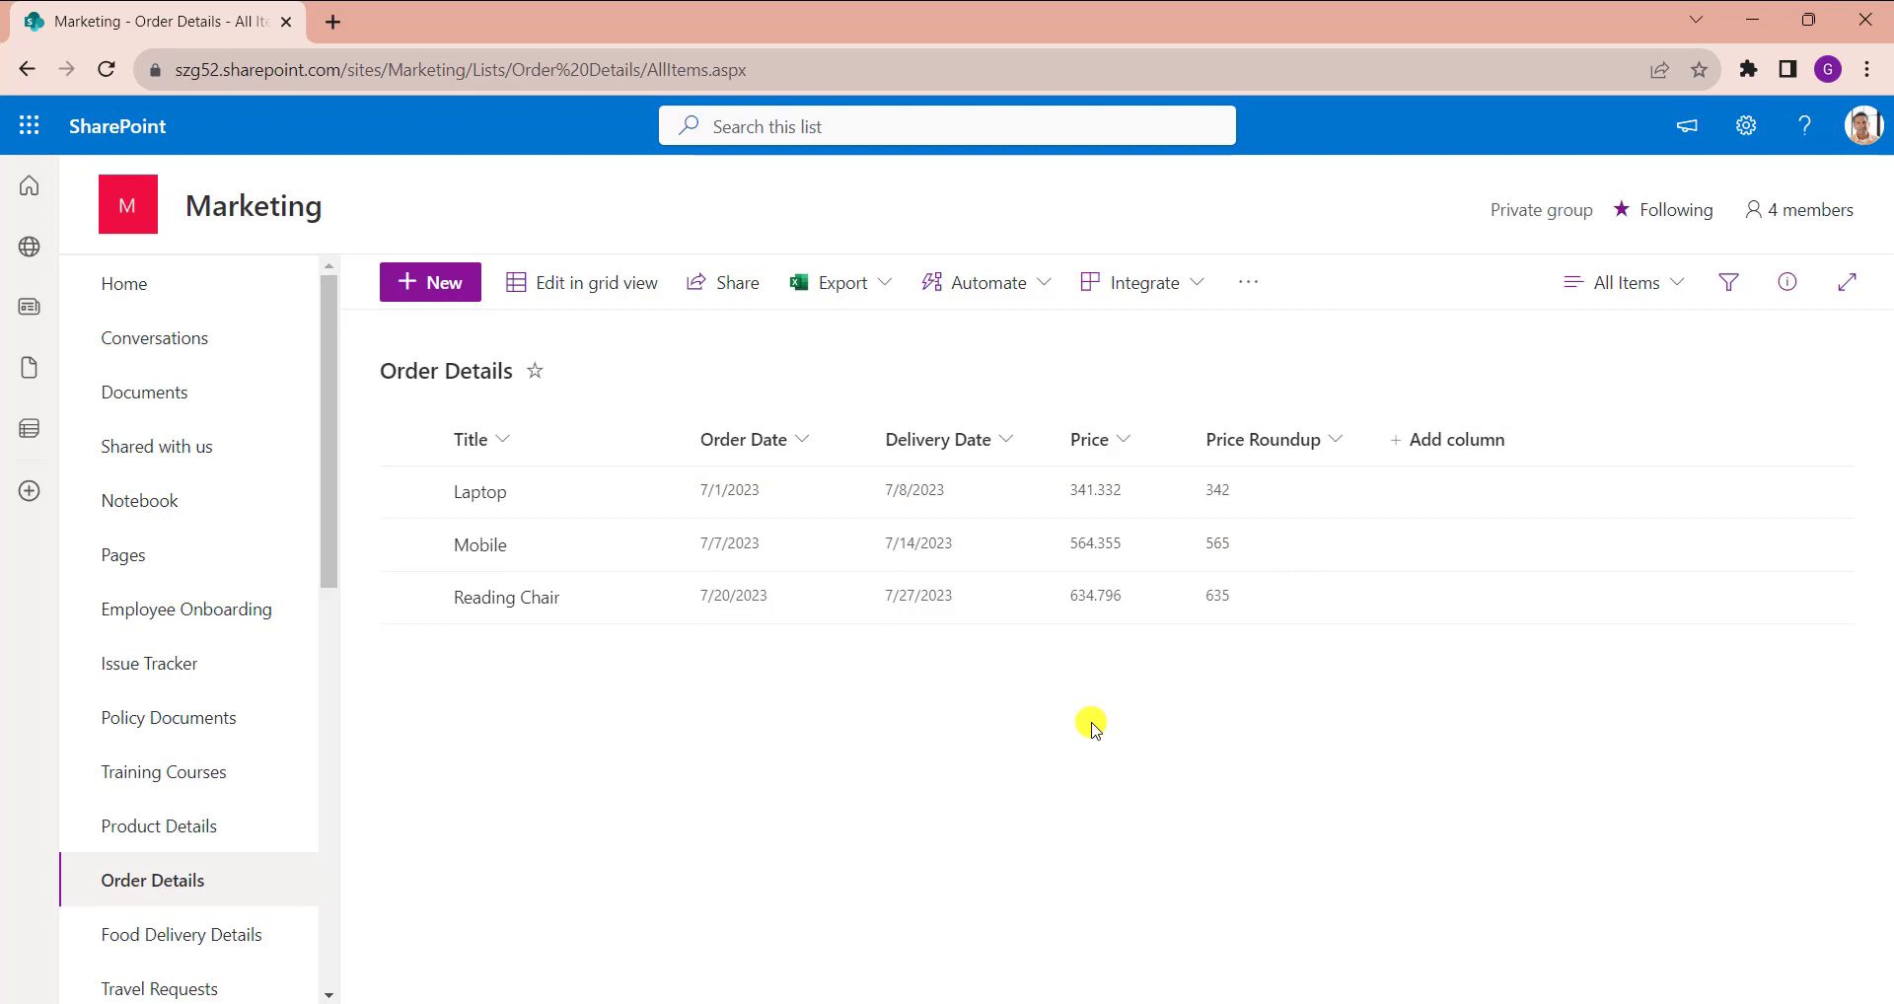
Step: Start another column on the full Create Column page, naming it 'RoundUp One Decimal'
{"action": "left_click", "coordinate": [1446, 442]}
{"action": "scroll", "coordinate": [1499, 727], "scroll_direction": "down", "scroll_amount": 1}
{"action": "scroll", "coordinate": [1504, 760], "scroll_direction": "down", "scroll_amount": 3}
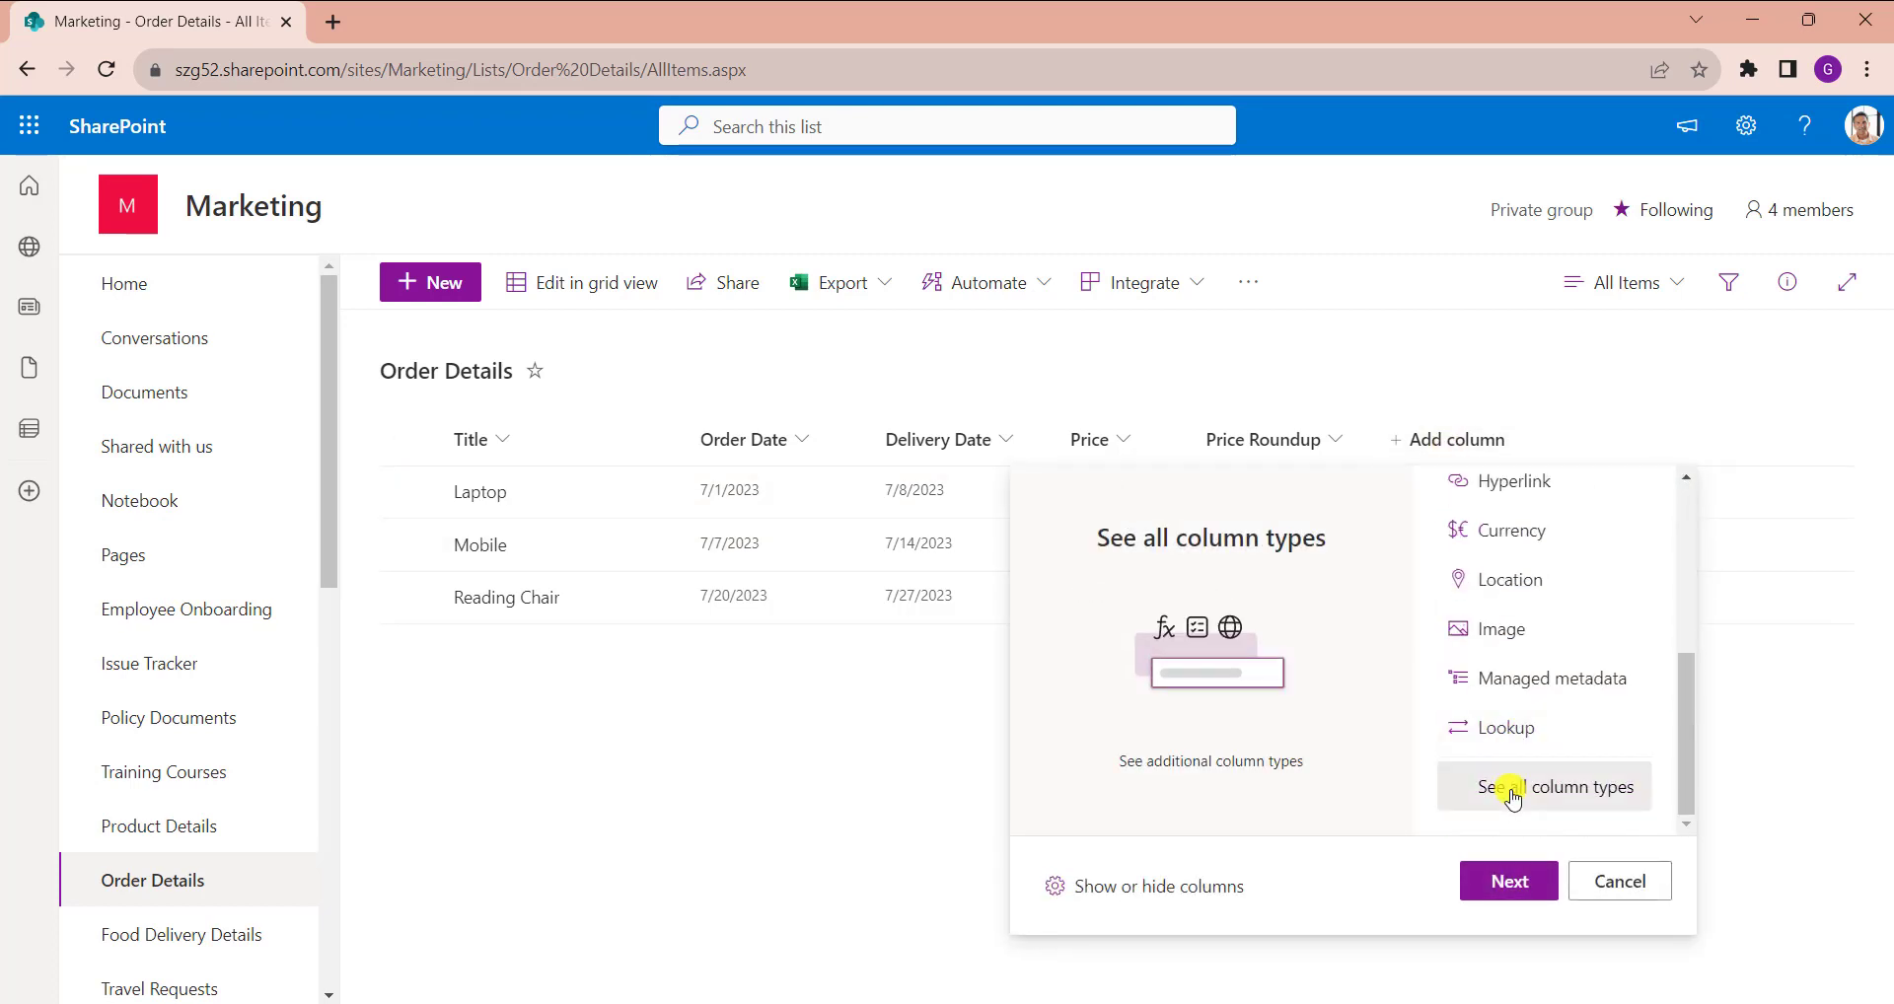
{"action": "left_click", "coordinate": [1504, 881]}
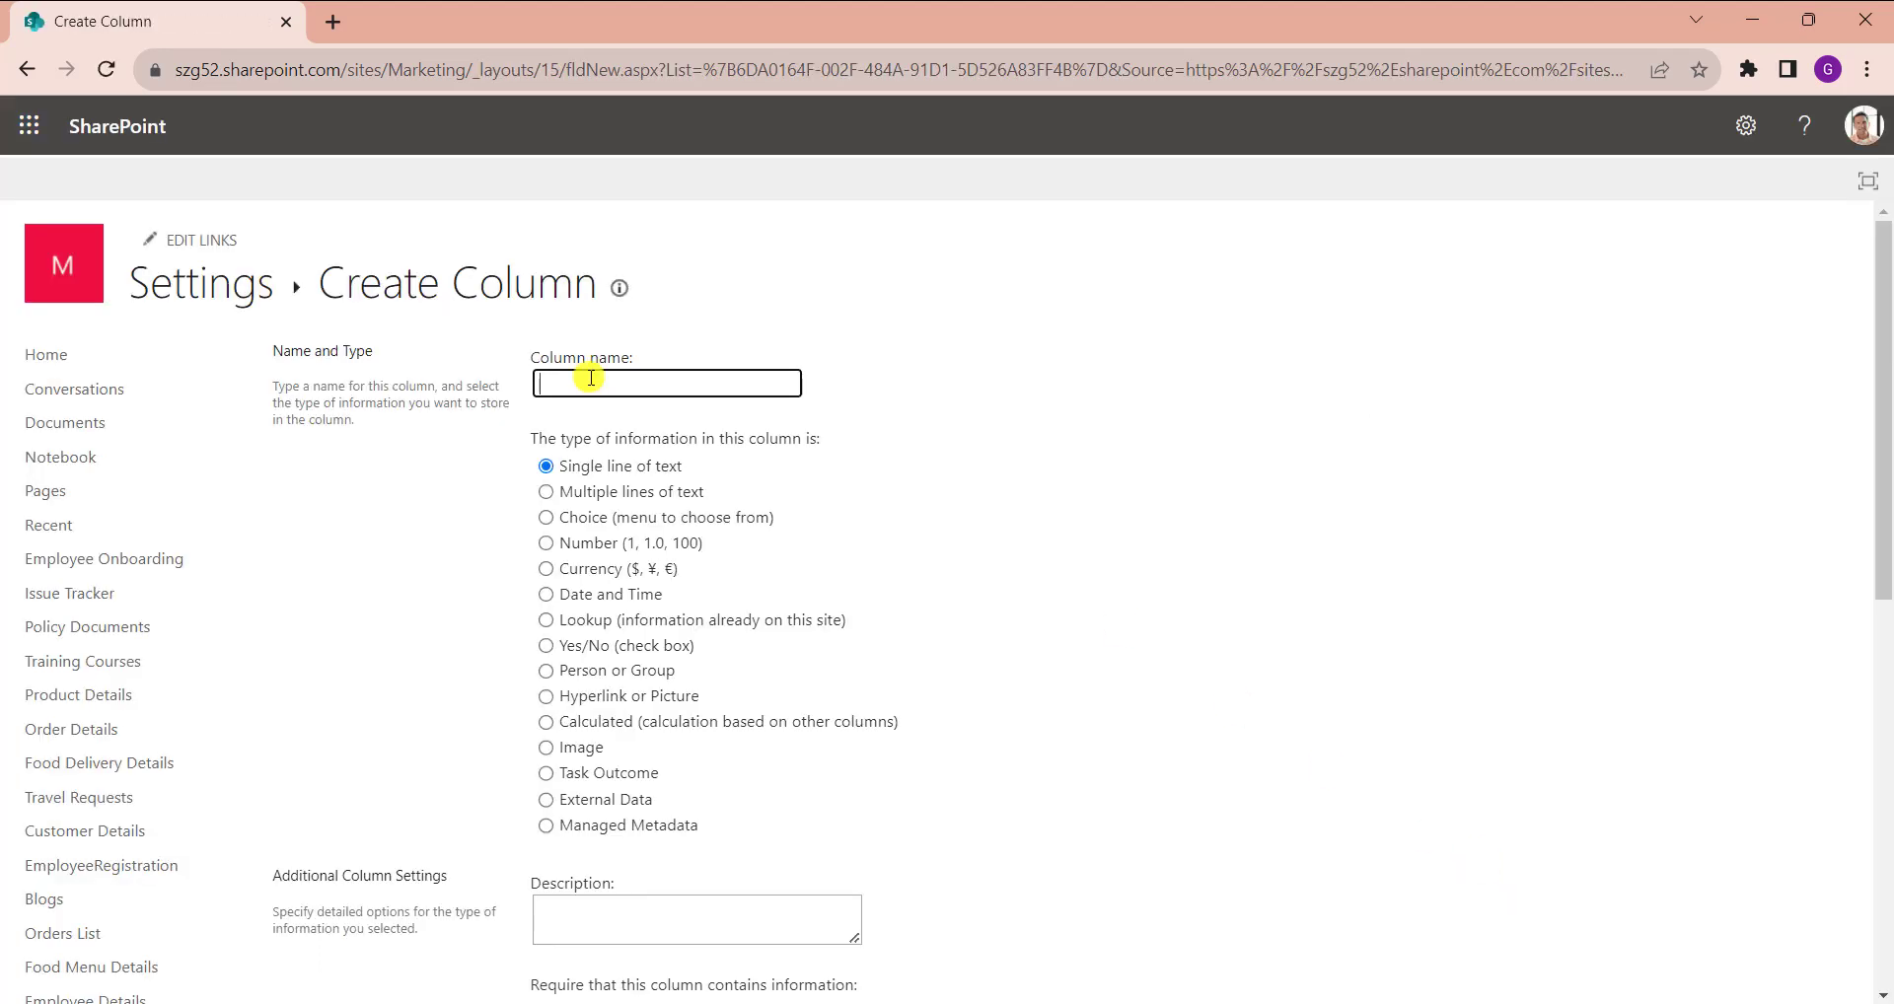
{"action": "type", "text": "RoundUp One Decimal"}
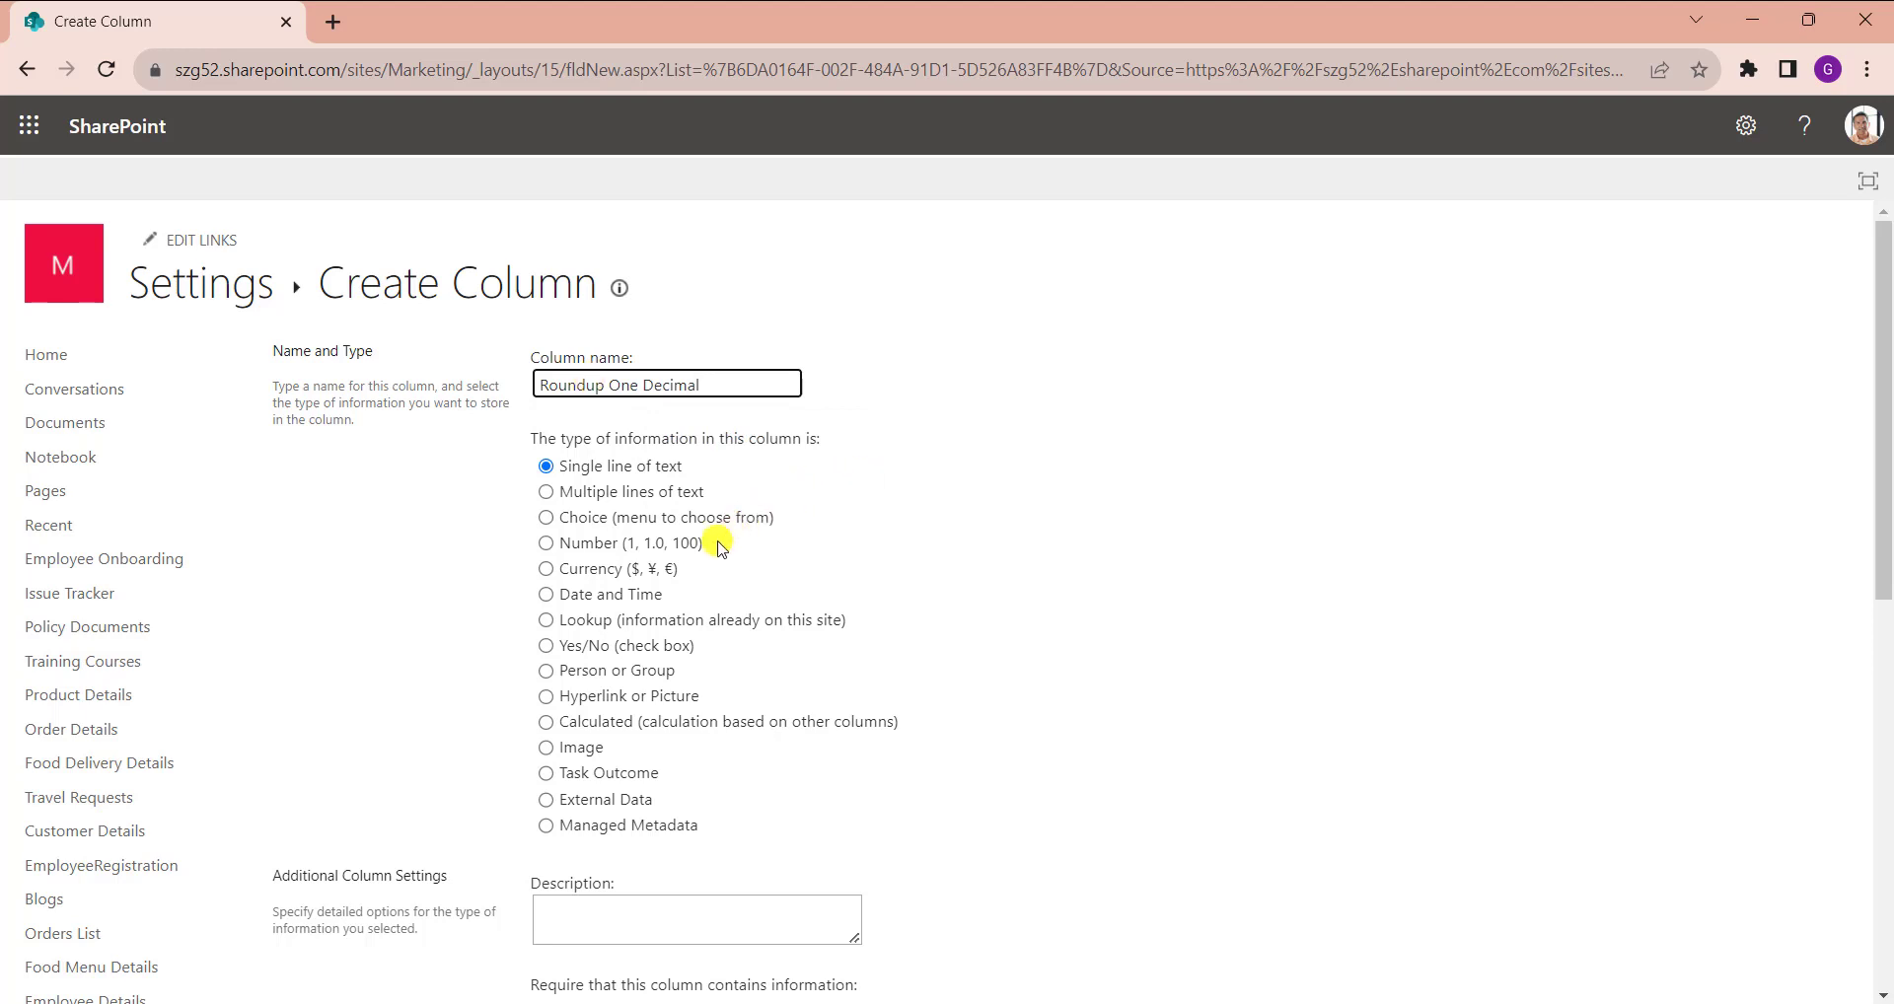
Step: Make it a calculated column =ROUNDUP([Price],1) returning Number, and save it
{"action": "left_click", "coordinate": [544, 725]}
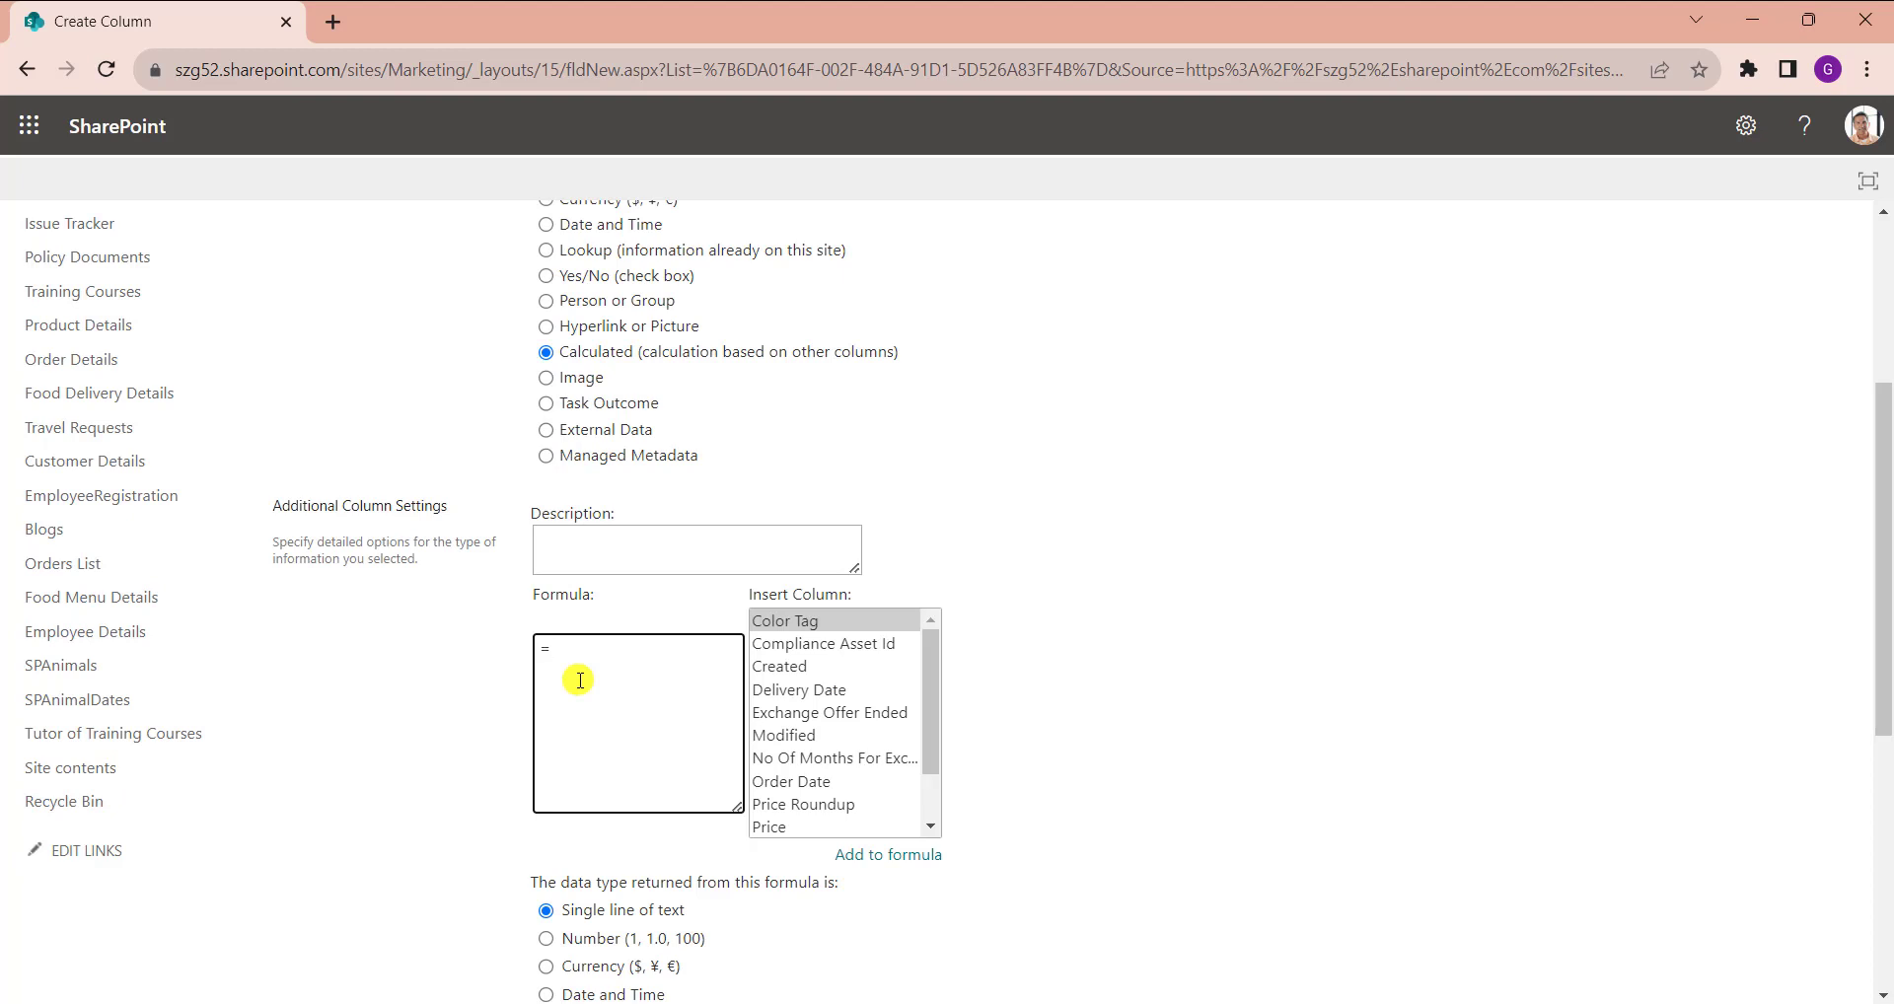
{"action": "type", "text": "ROUNDUP"}
{"action": "scroll", "coordinate": [774, 690], "scroll_direction": "down", "scroll_amount": 1}
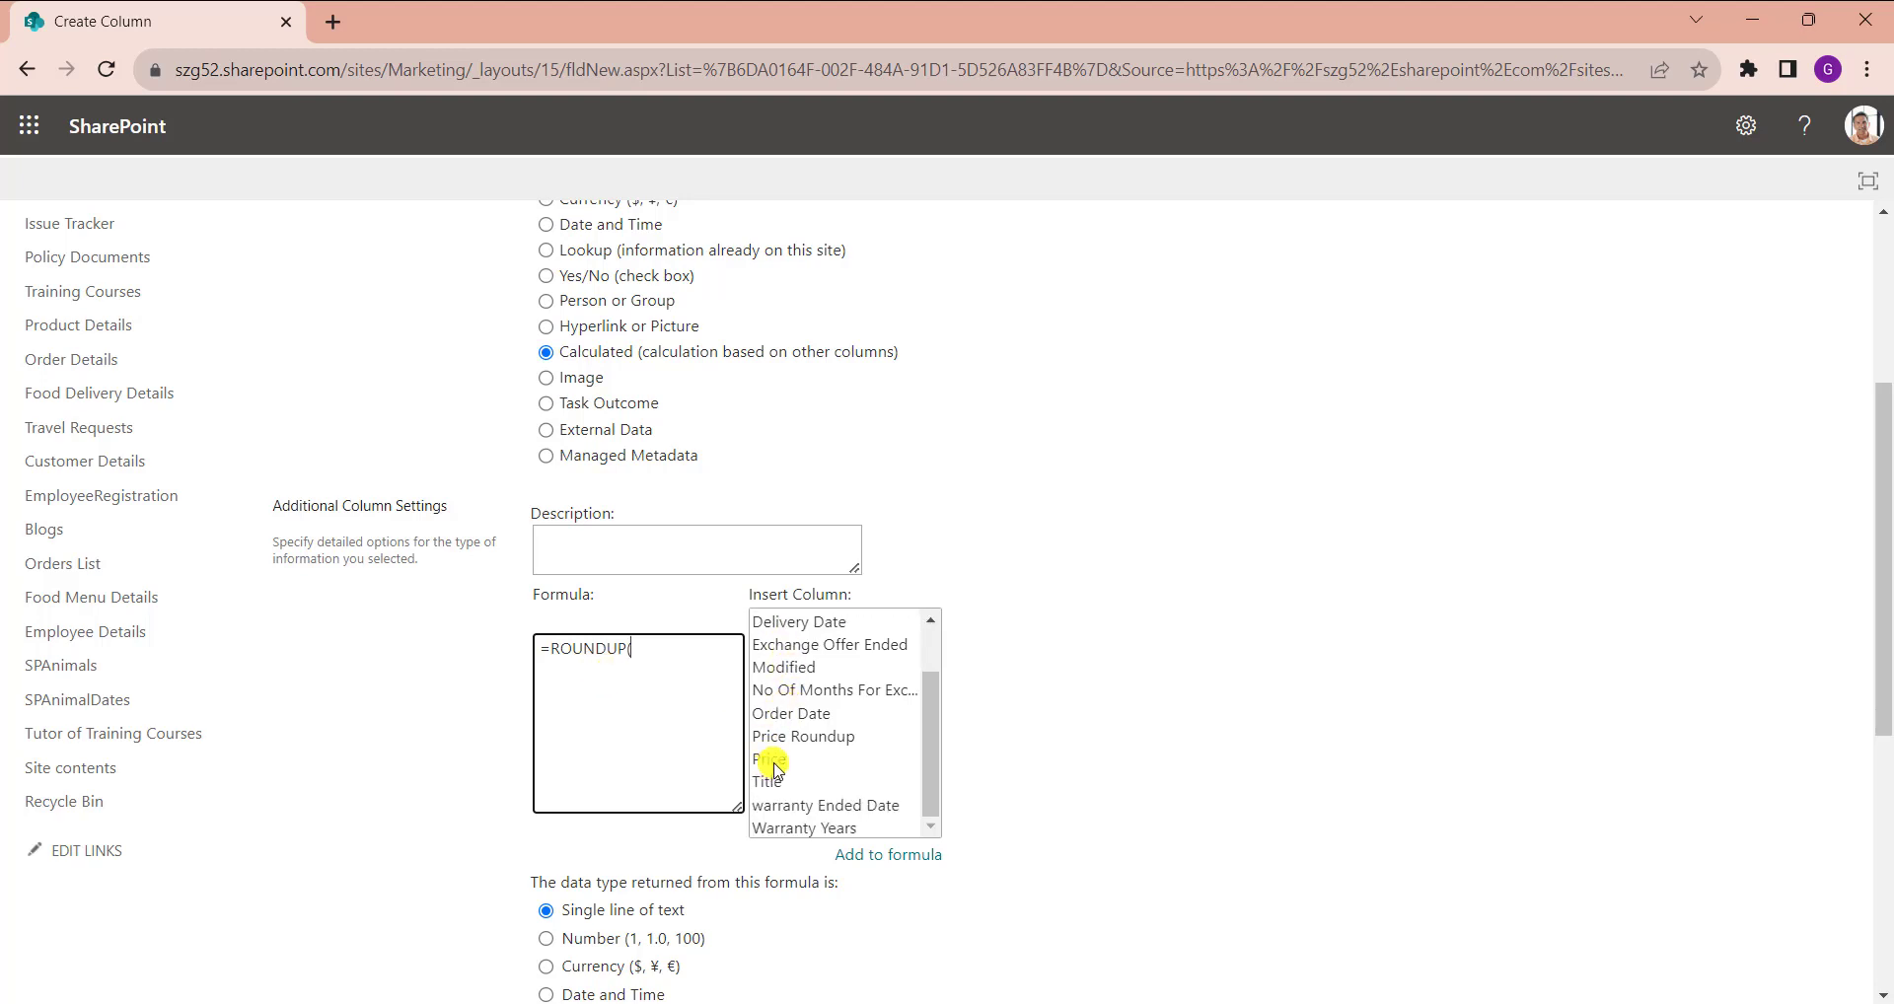
{"action": "left_click", "coordinate": [774, 760]}
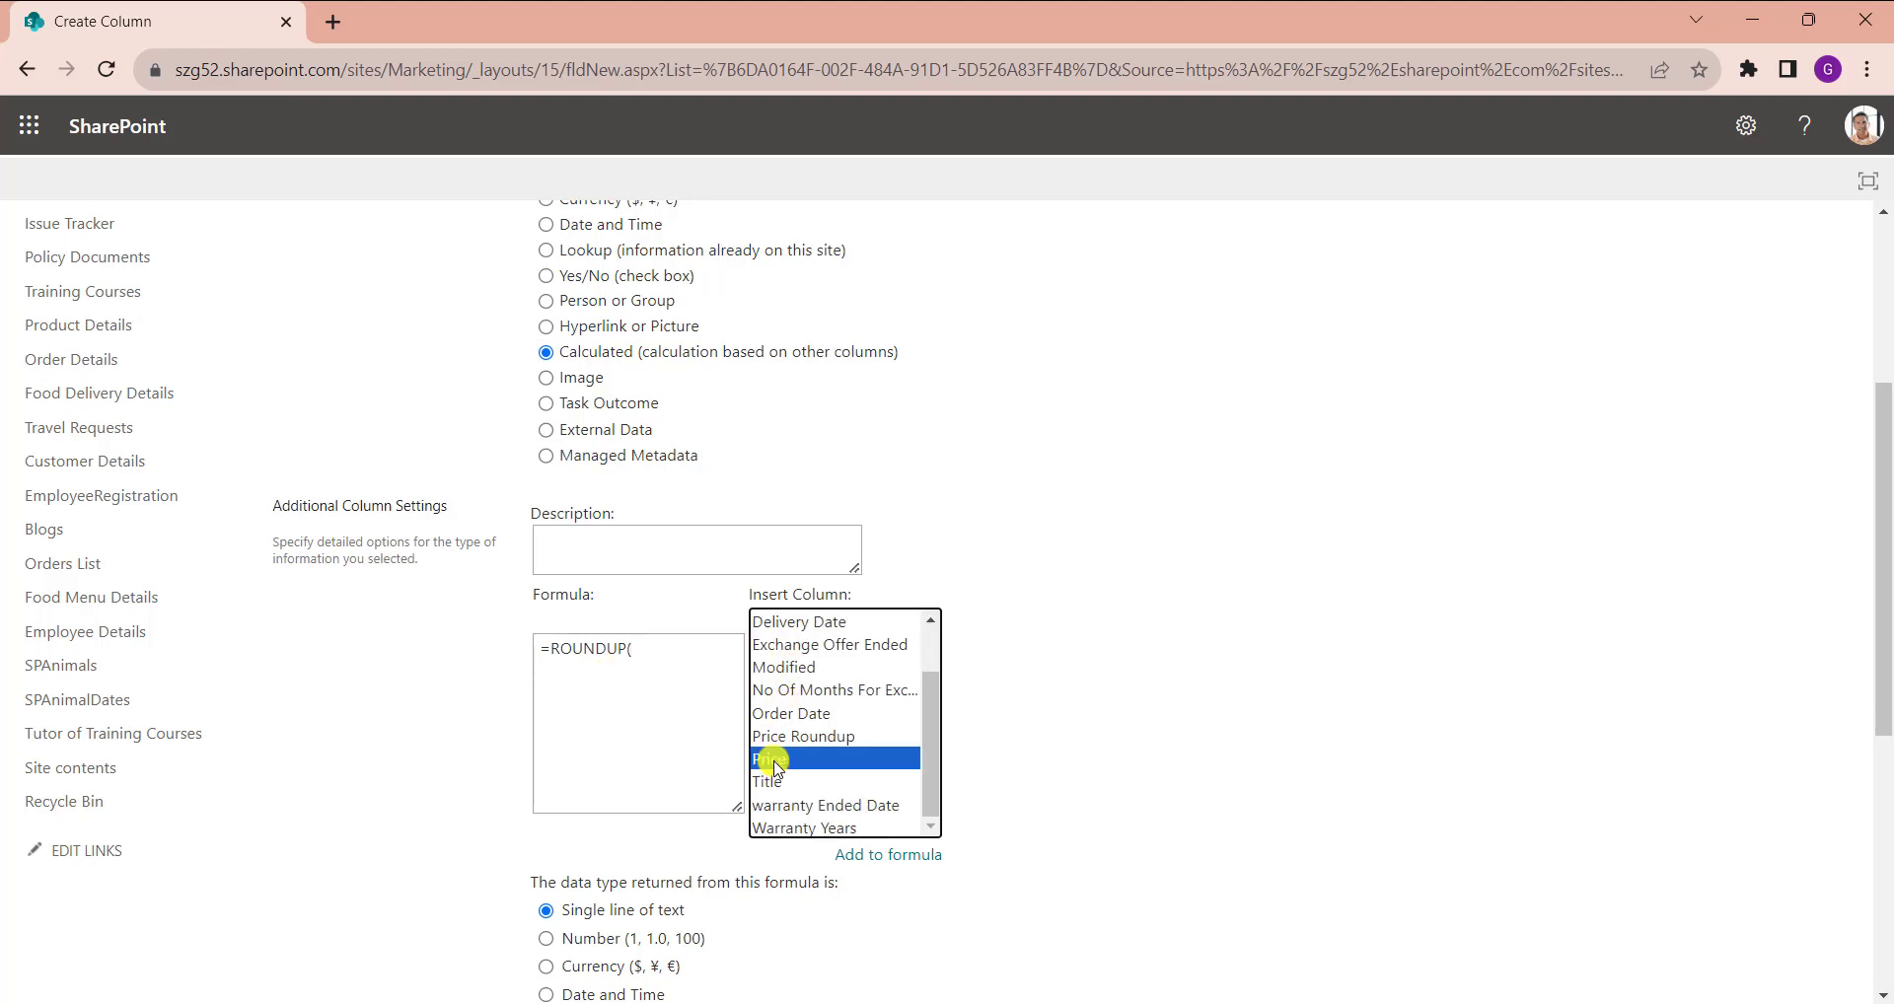
{"action": "left_click", "coordinate": [873, 854]}
{"action": "left_click", "coordinate": [705, 648]}
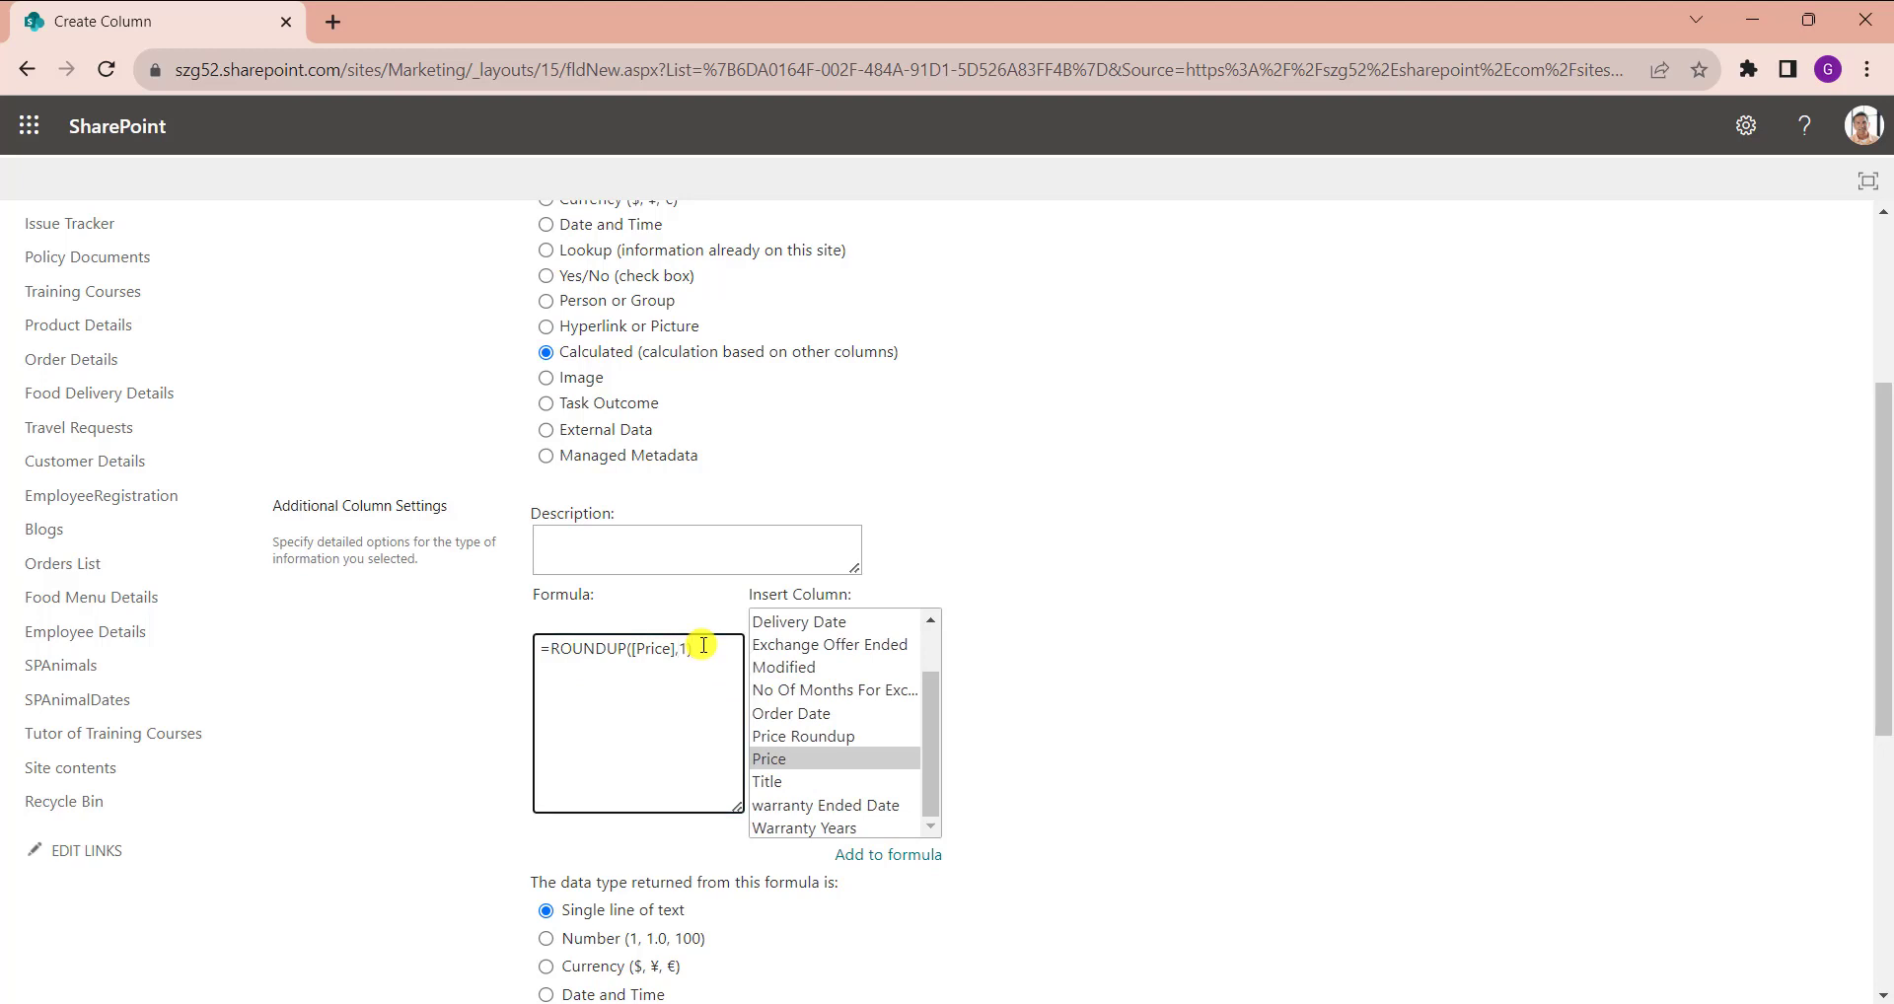
{"action": "scroll", "coordinate": [703, 646], "scroll_direction": "down", "scroll_amount": 2}
{"action": "left_click", "coordinate": [543, 775]}
{"action": "scroll", "coordinate": [1184, 746], "scroll_direction": "down", "scroll_amount": 1}
{"action": "scroll", "coordinate": [1185, 746], "scroll_direction": "down", "scroll_amount": 5}
{"action": "left_click", "coordinate": [1677, 872]}
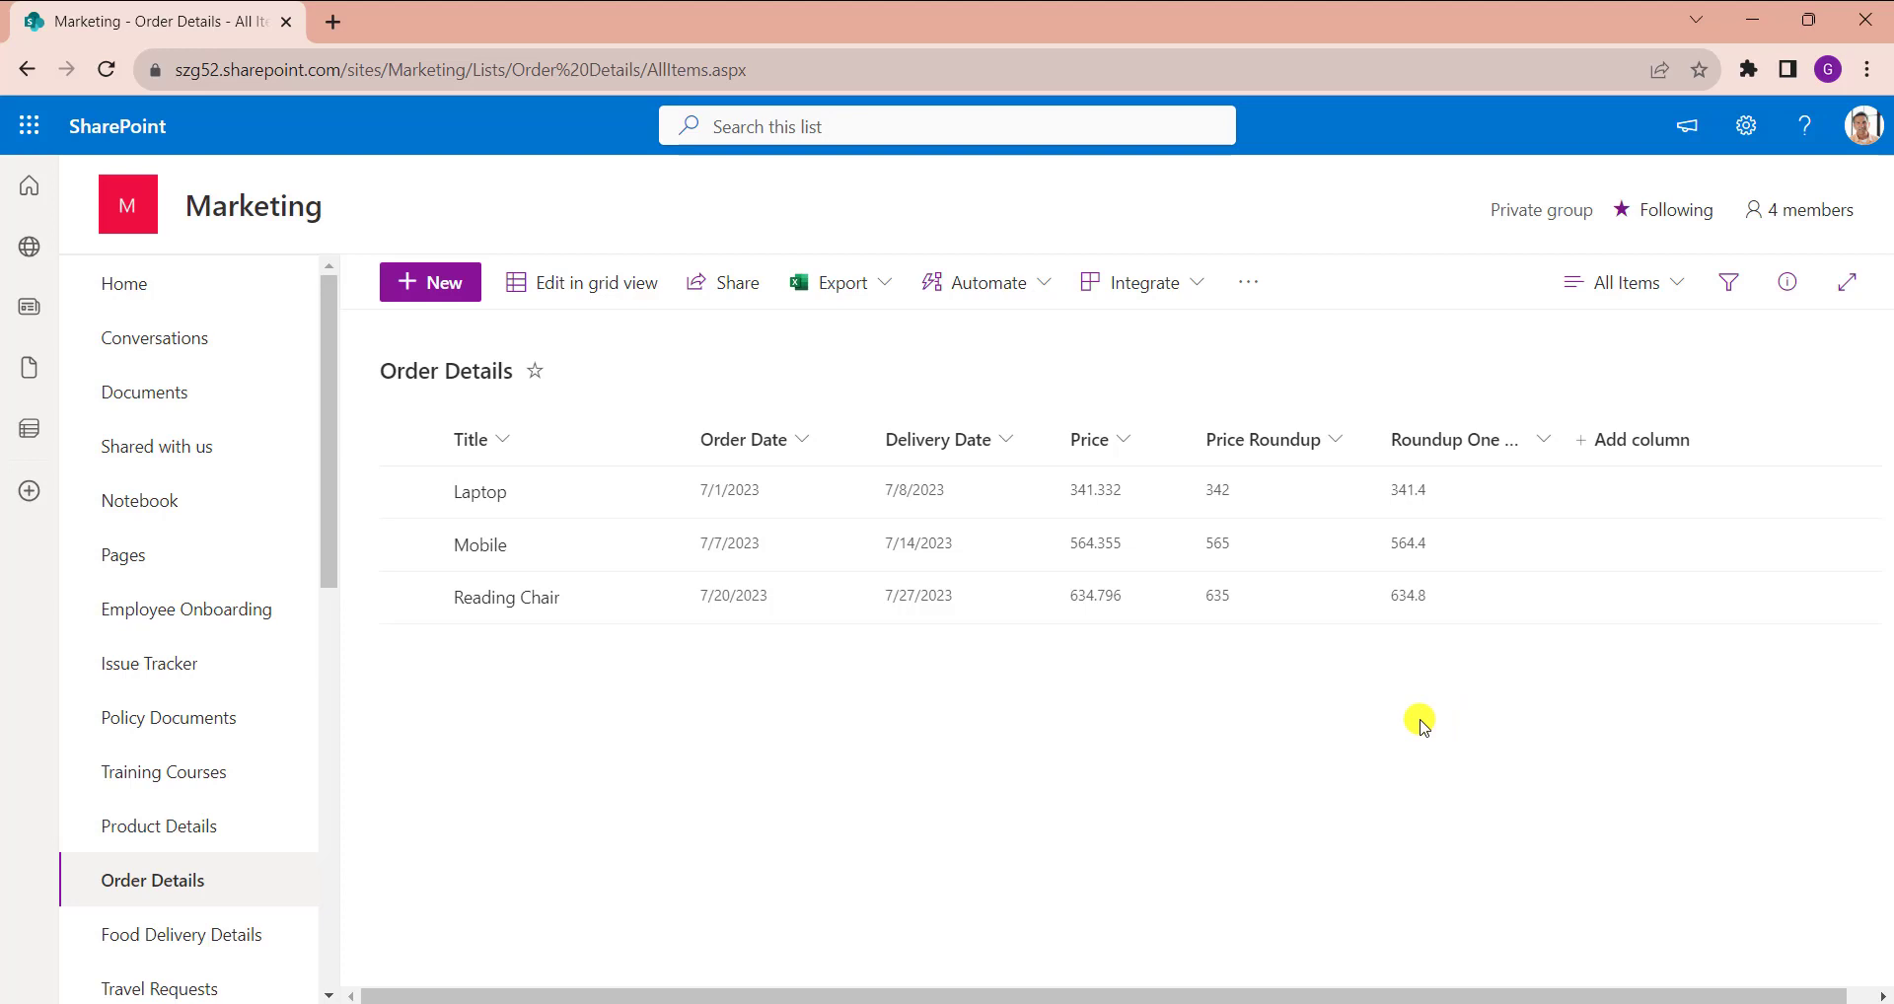
Step: Start a third column from See all column types, naming it 'Roundup Less Decimal'
{"action": "left_click", "coordinate": [1637, 444]}
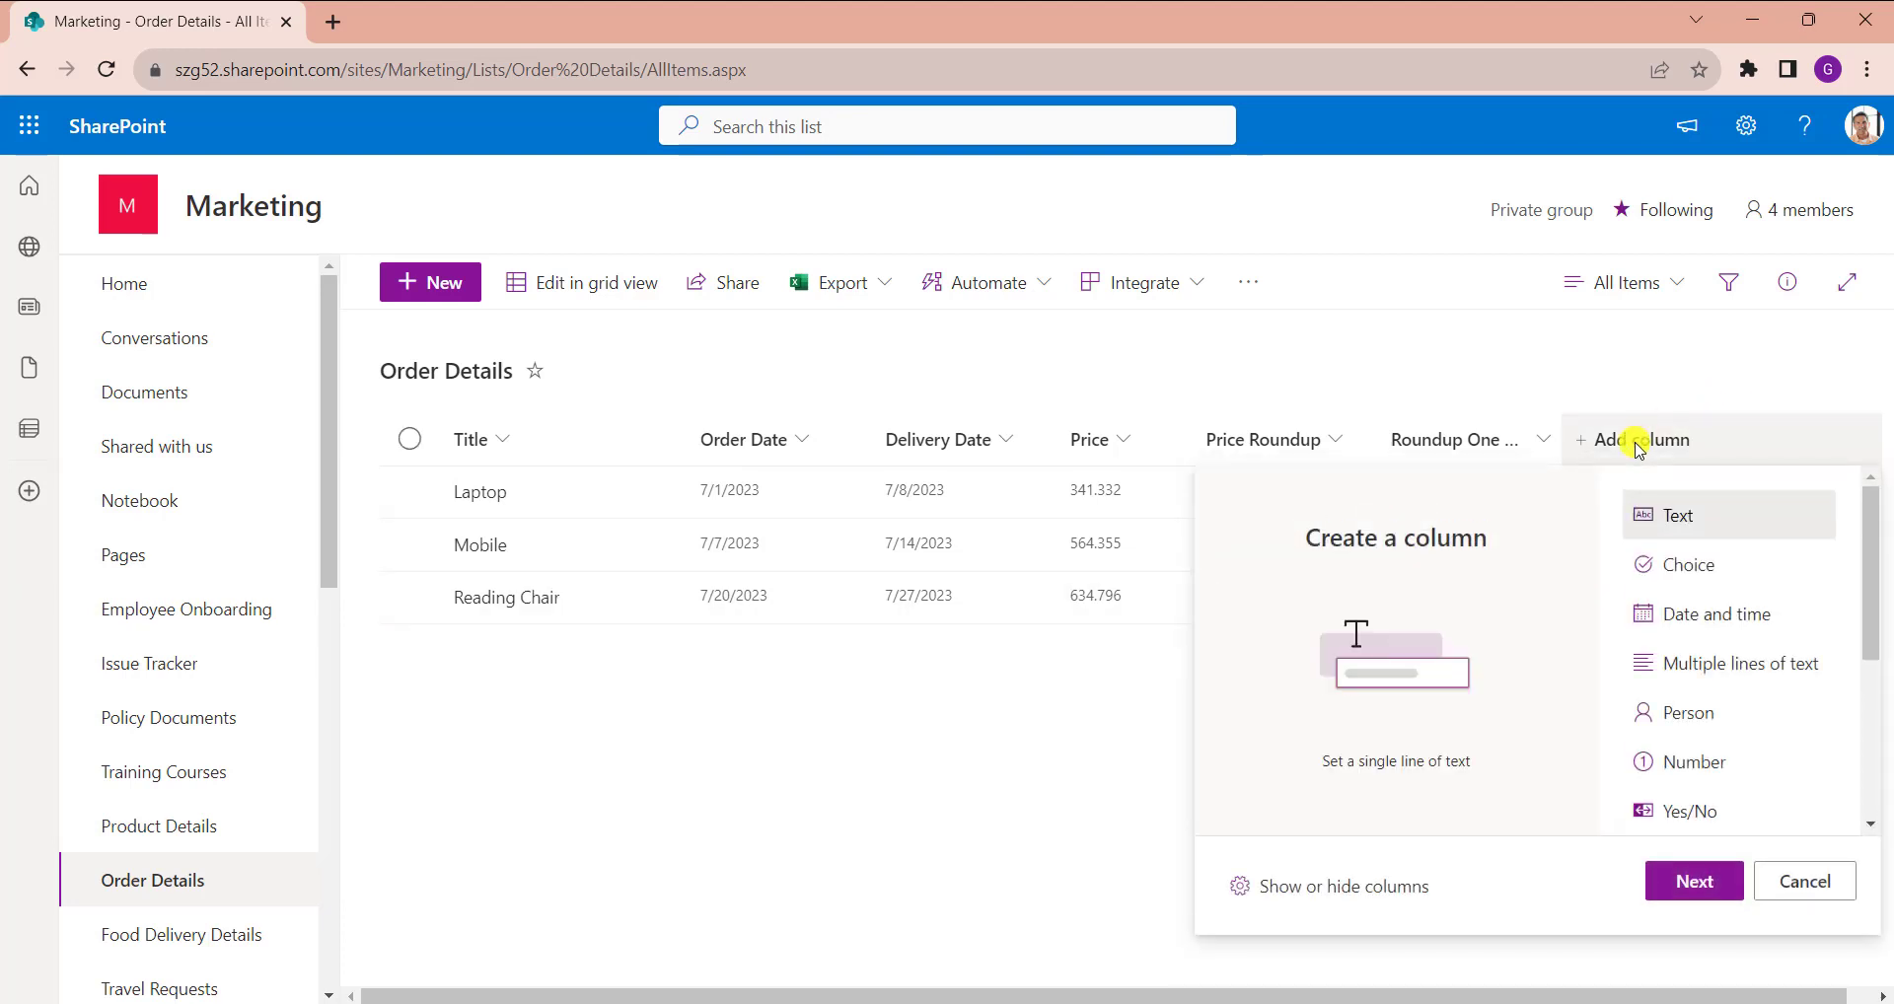
{"action": "scroll", "coordinate": [1667, 690], "scroll_direction": "down", "scroll_amount": 5}
{"action": "left_click", "coordinate": [1714, 793]}
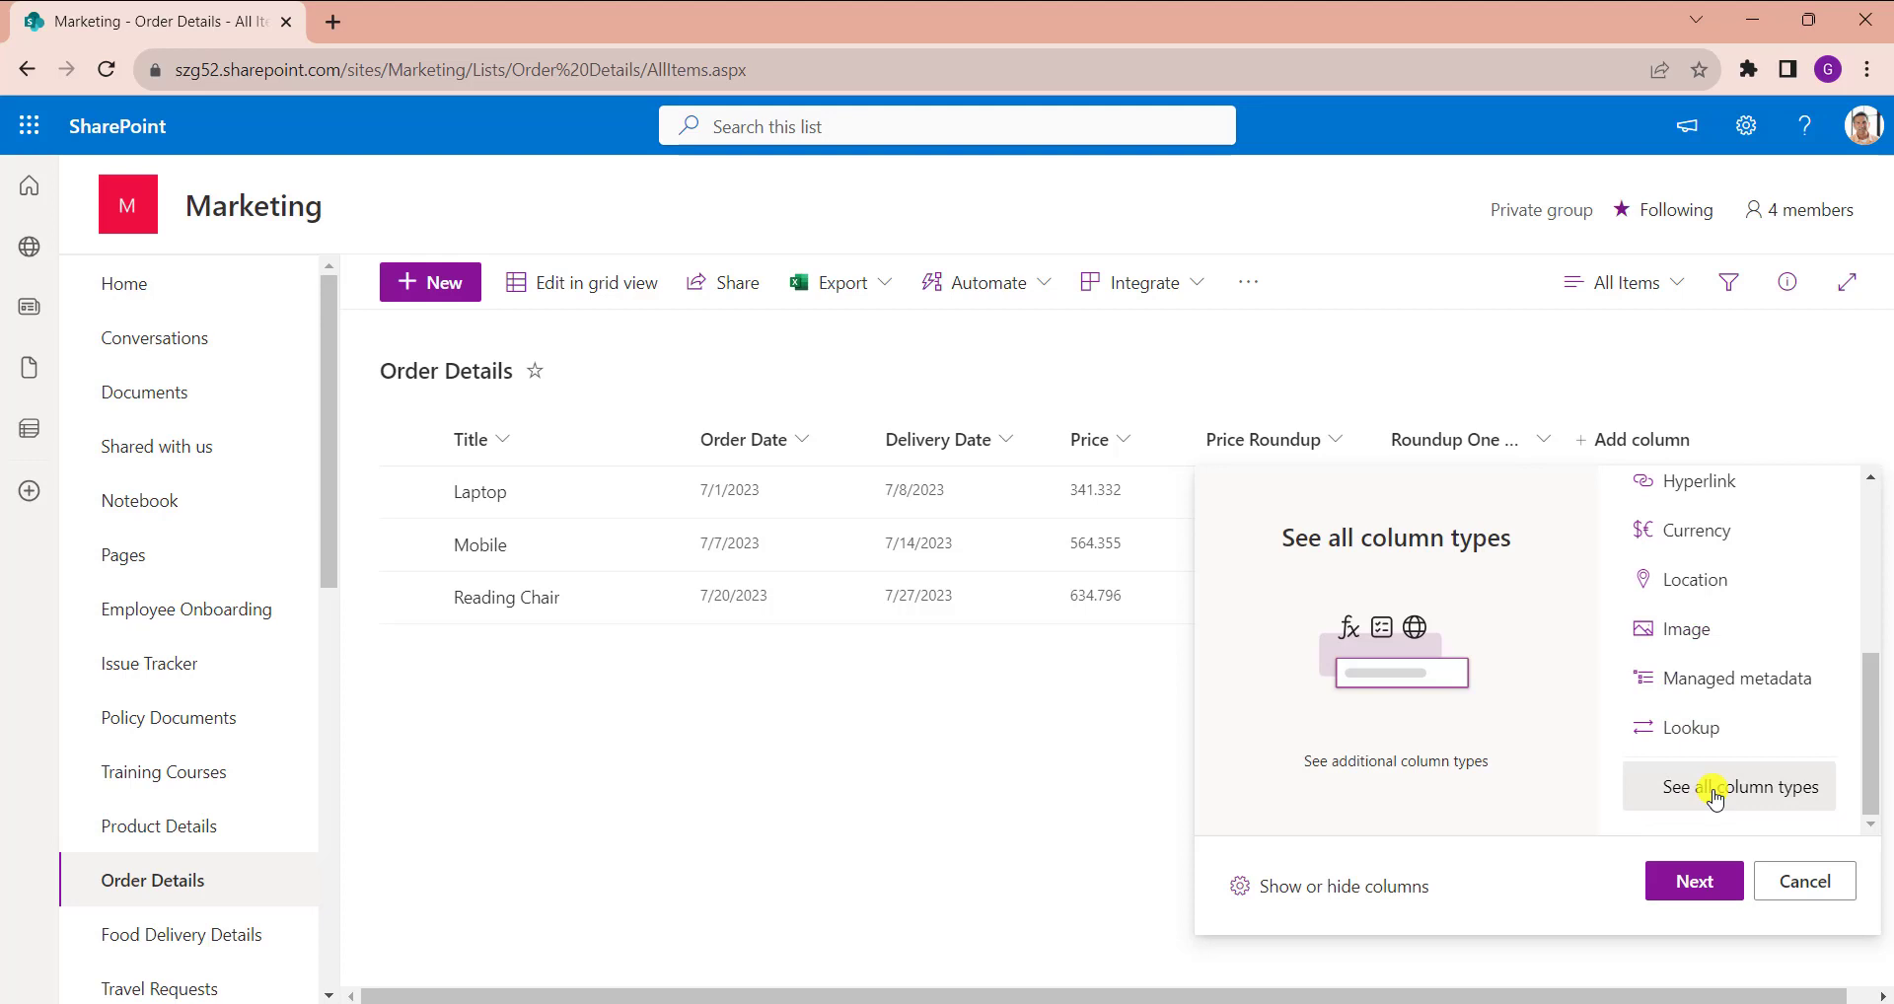
{"action": "left_click", "coordinate": [1689, 880]}
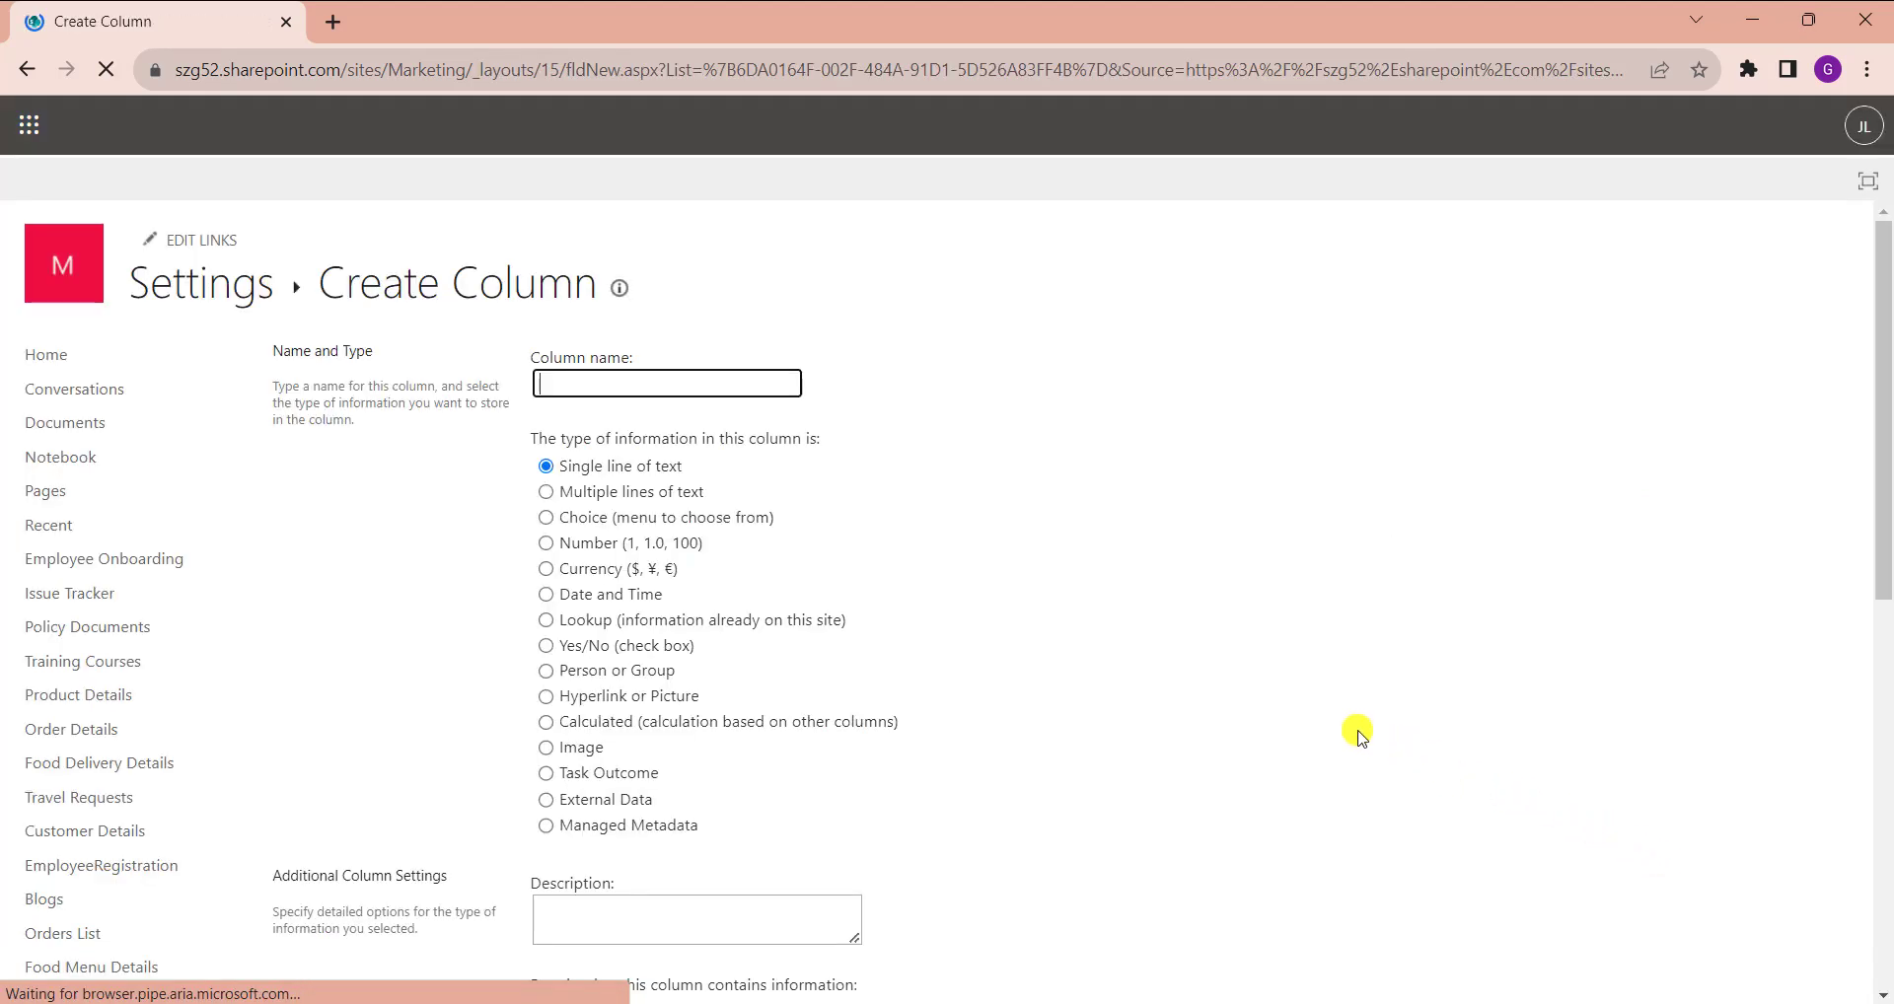
{"action": "left_click", "coordinate": [632, 381]}
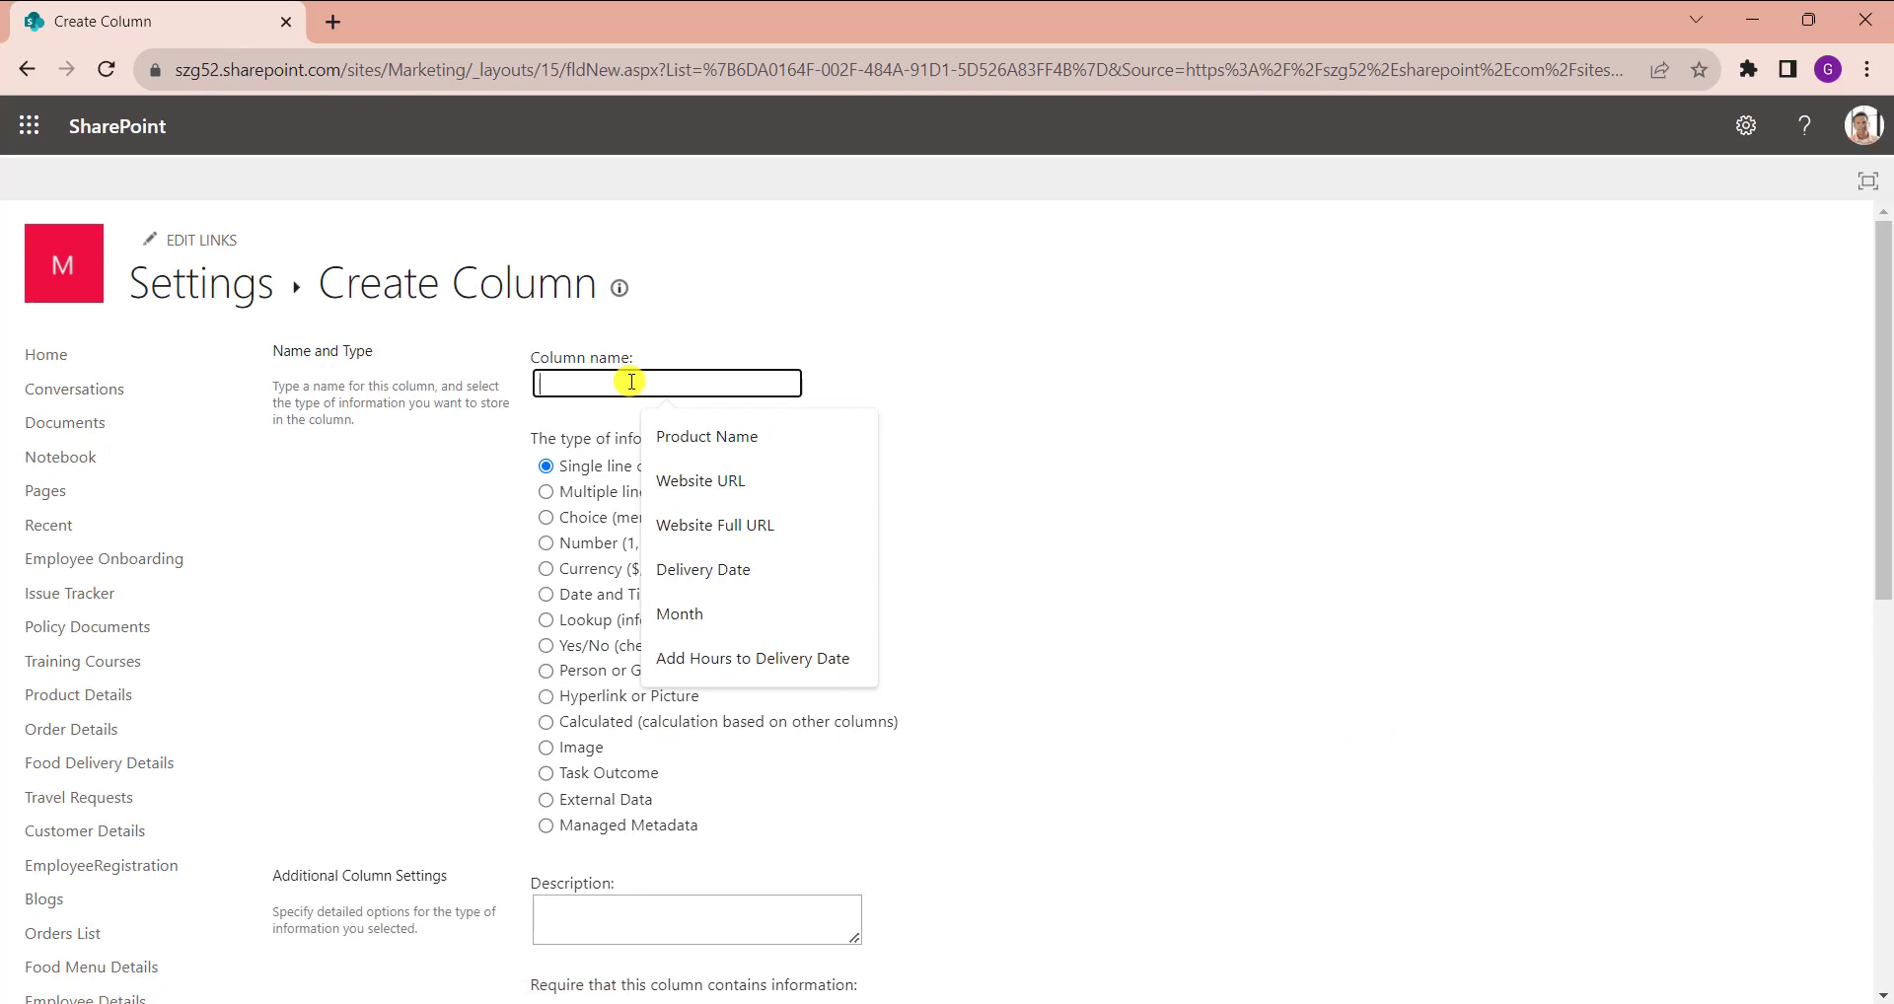
{"action": "type", "text": "Roundup L"}
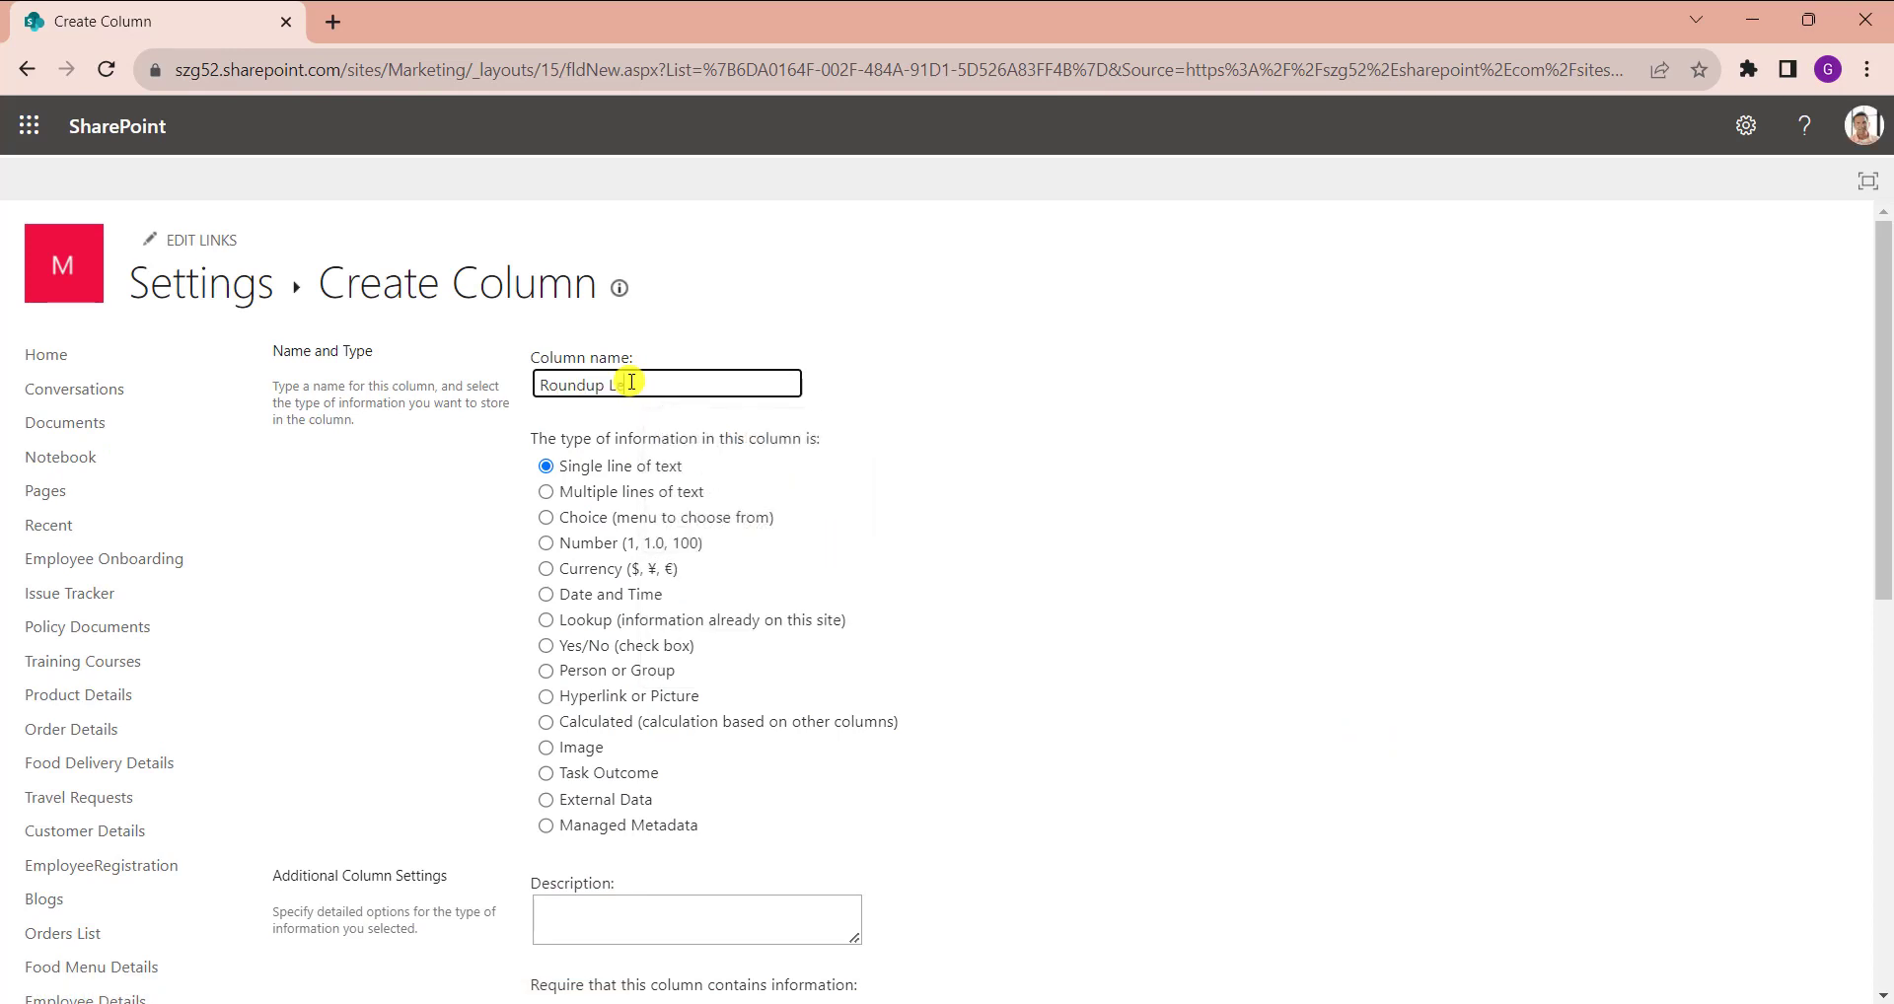
{"action": "type", "text": "ess Decimal"}
Step: Make it a calculated column =ROUNDUP([Price],-2) returning Number, and save it
{"action": "left_click", "coordinate": [545, 722]}
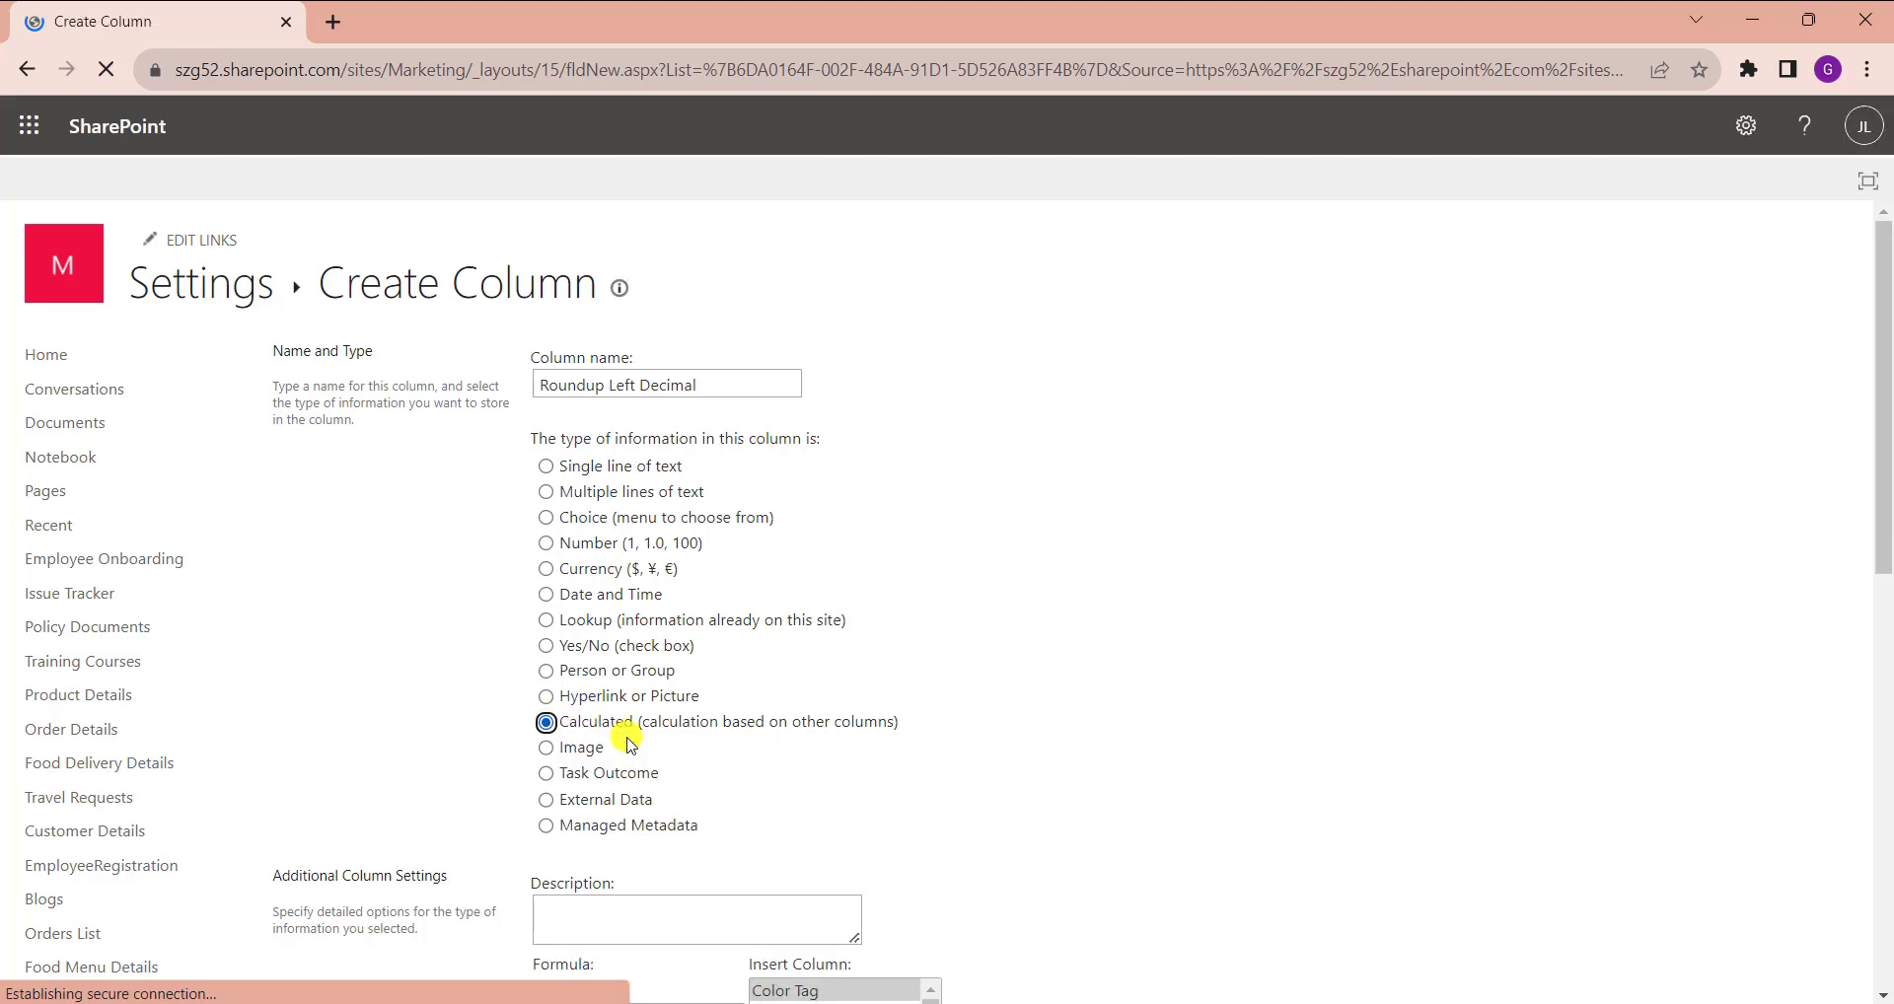
{"action": "scroll", "coordinate": [624, 740], "scroll_direction": "down", "scroll_amount": 4}
{"action": "left_click", "coordinate": [580, 685]}
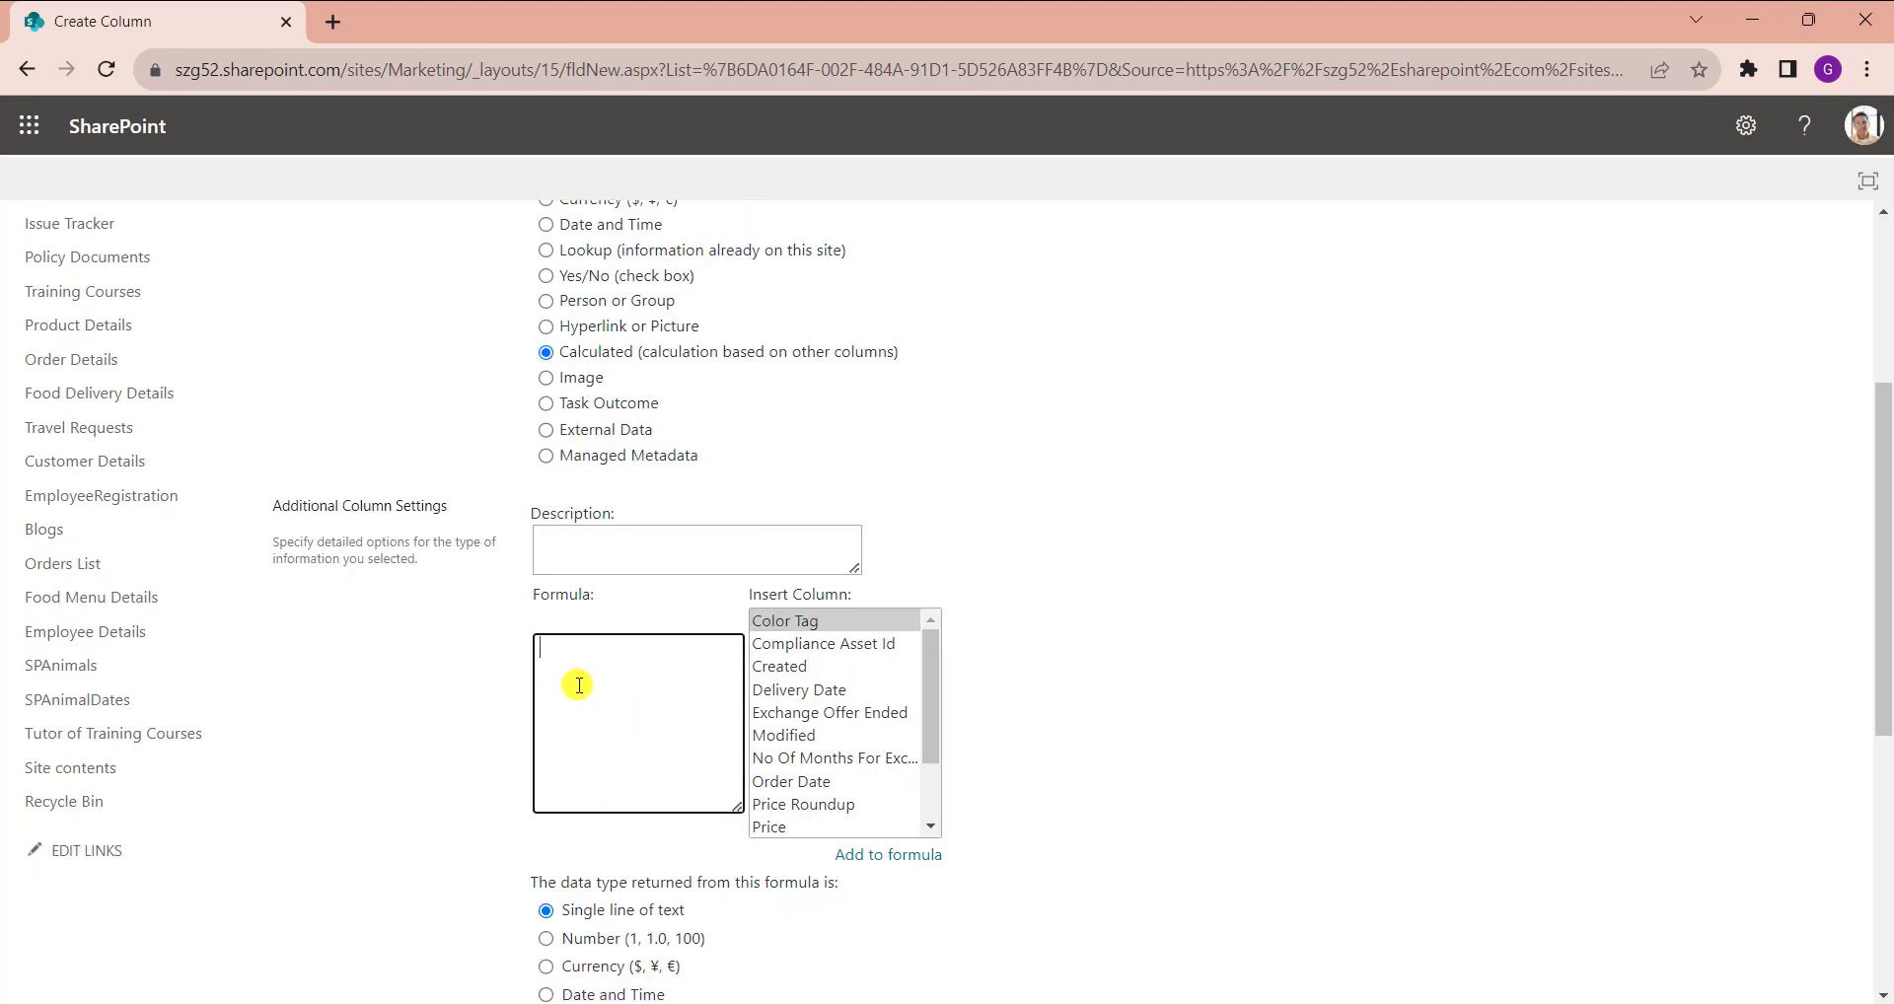
{"action": "type", "text": "=ROUNDUP("}
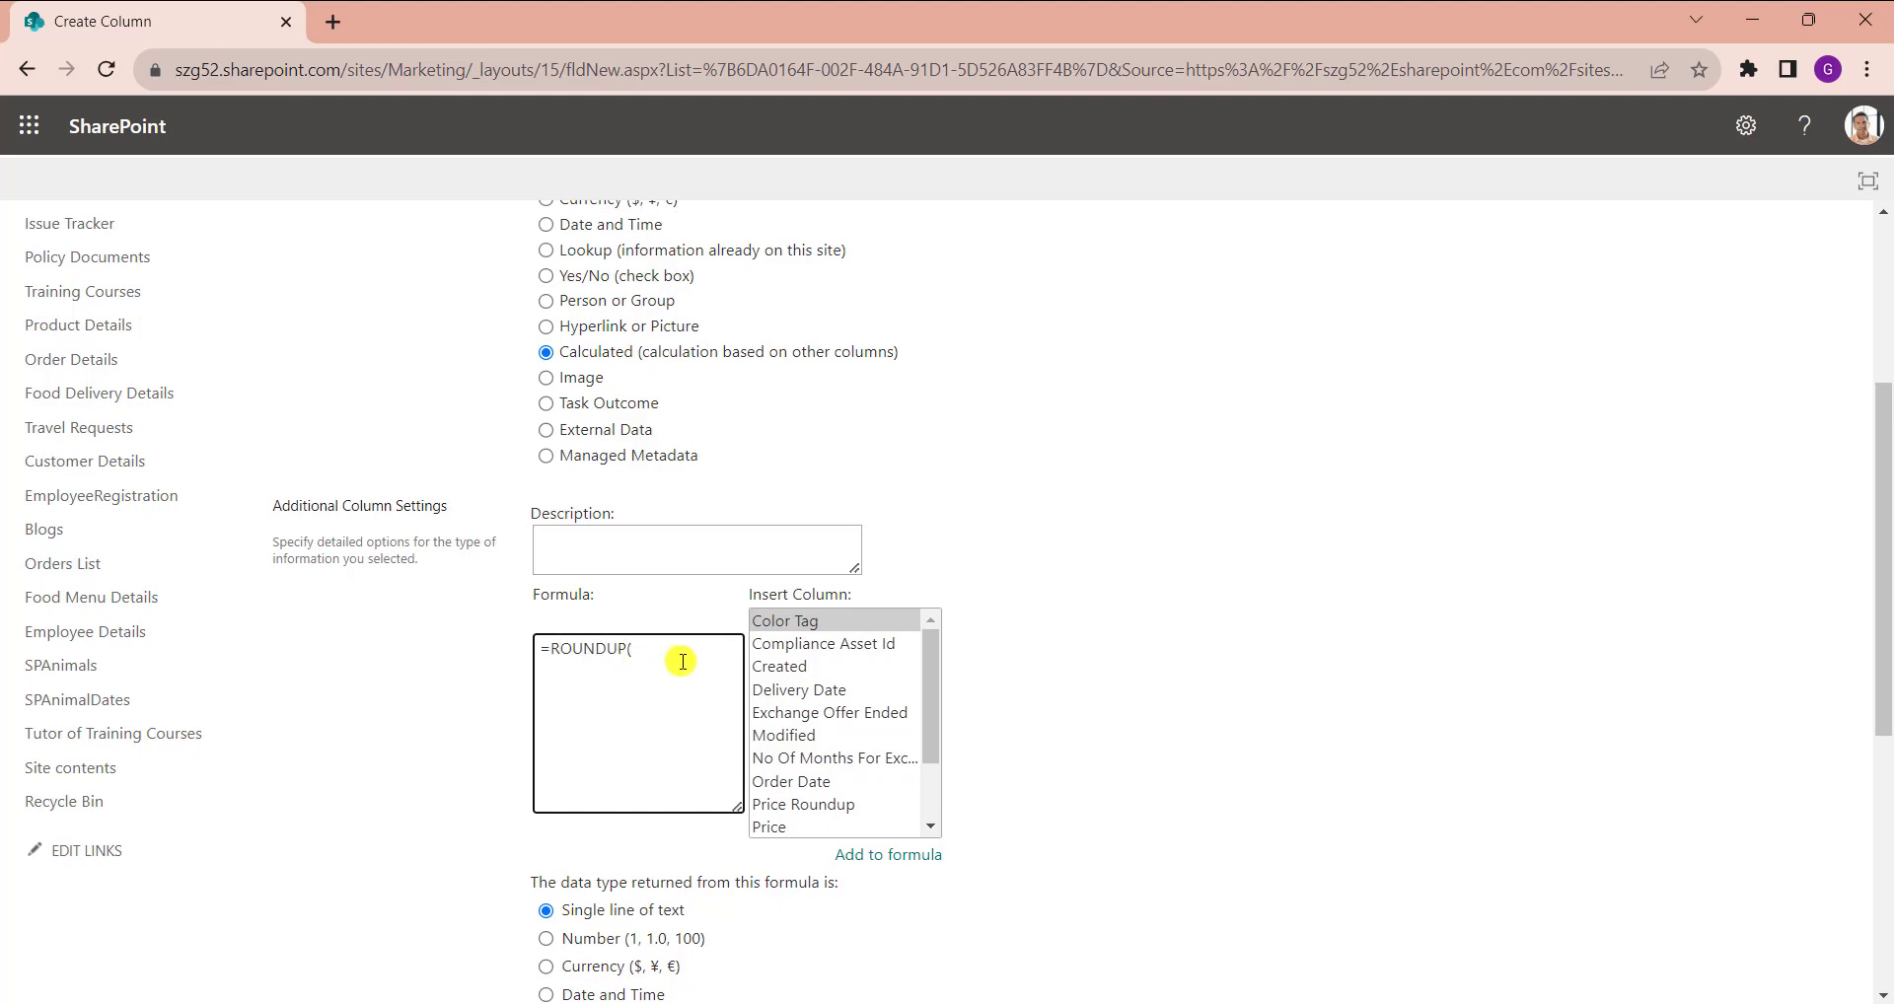
{"action": "scroll", "coordinate": [786, 717], "scroll_direction": "down", "scroll_amount": 4}
{"action": "left_click", "coordinate": [775, 457]}
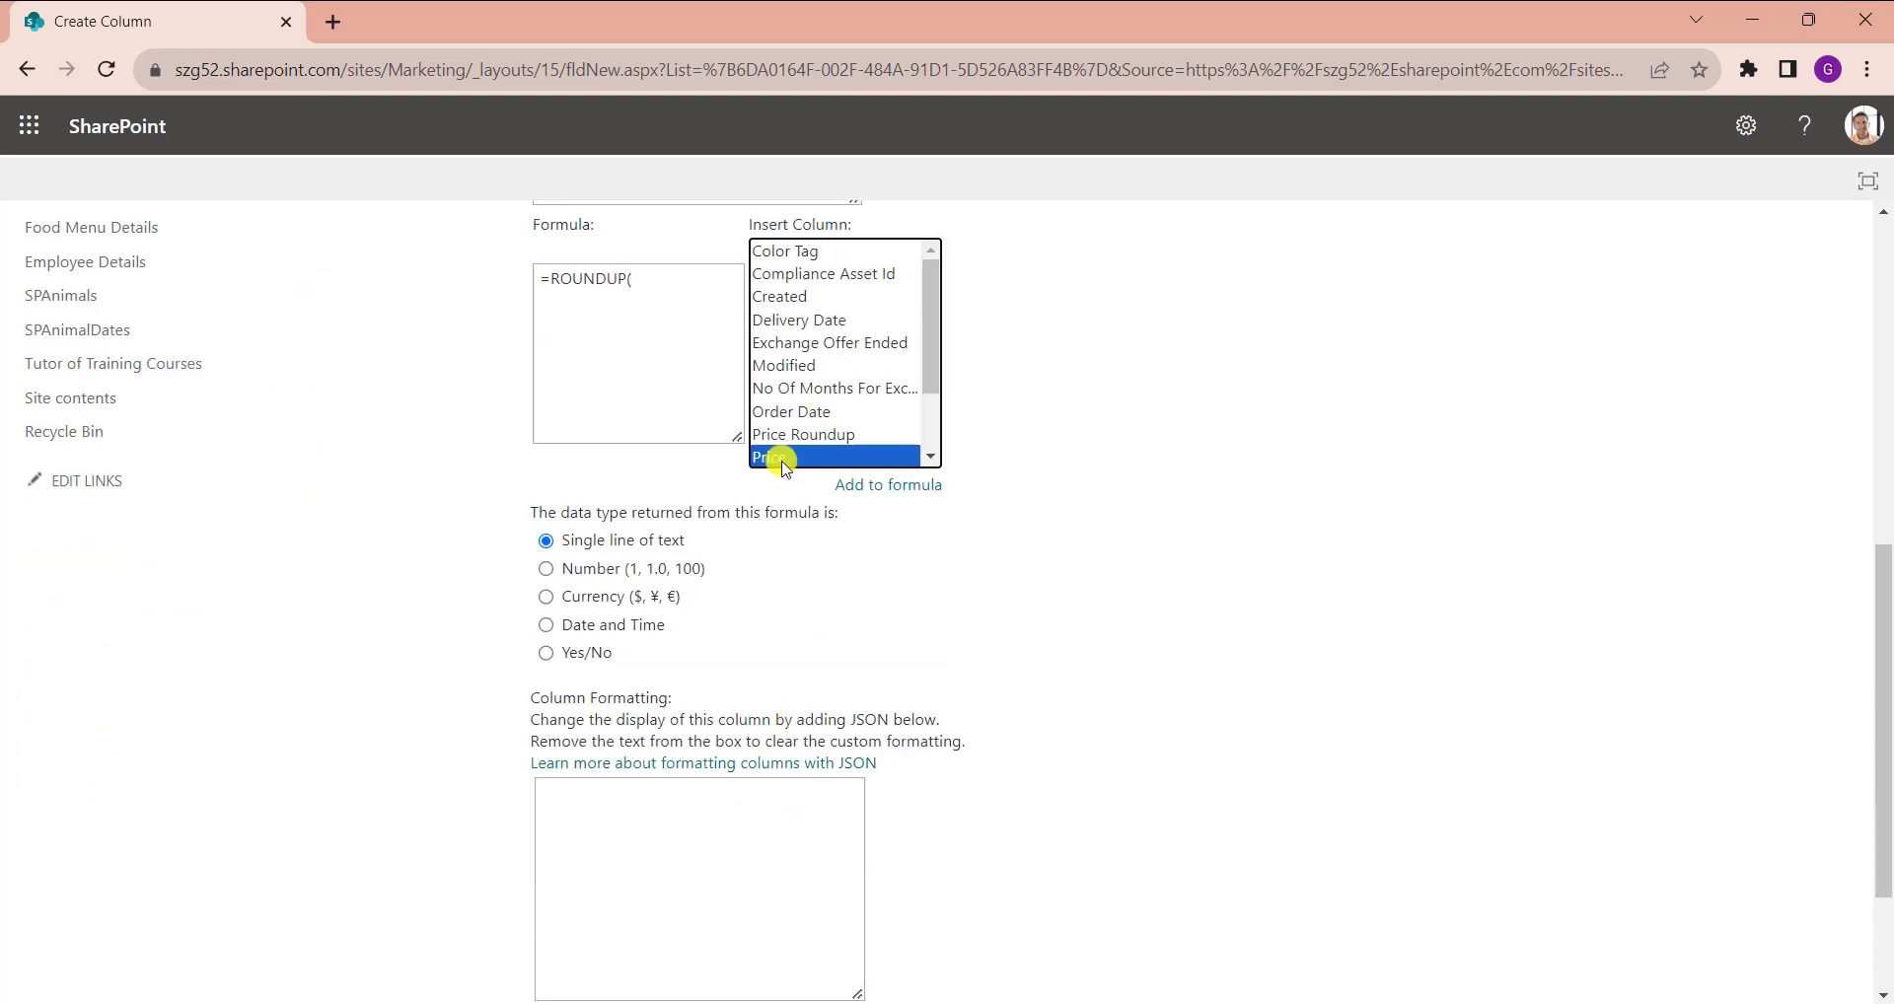
{"action": "left_click", "coordinate": [887, 485]}
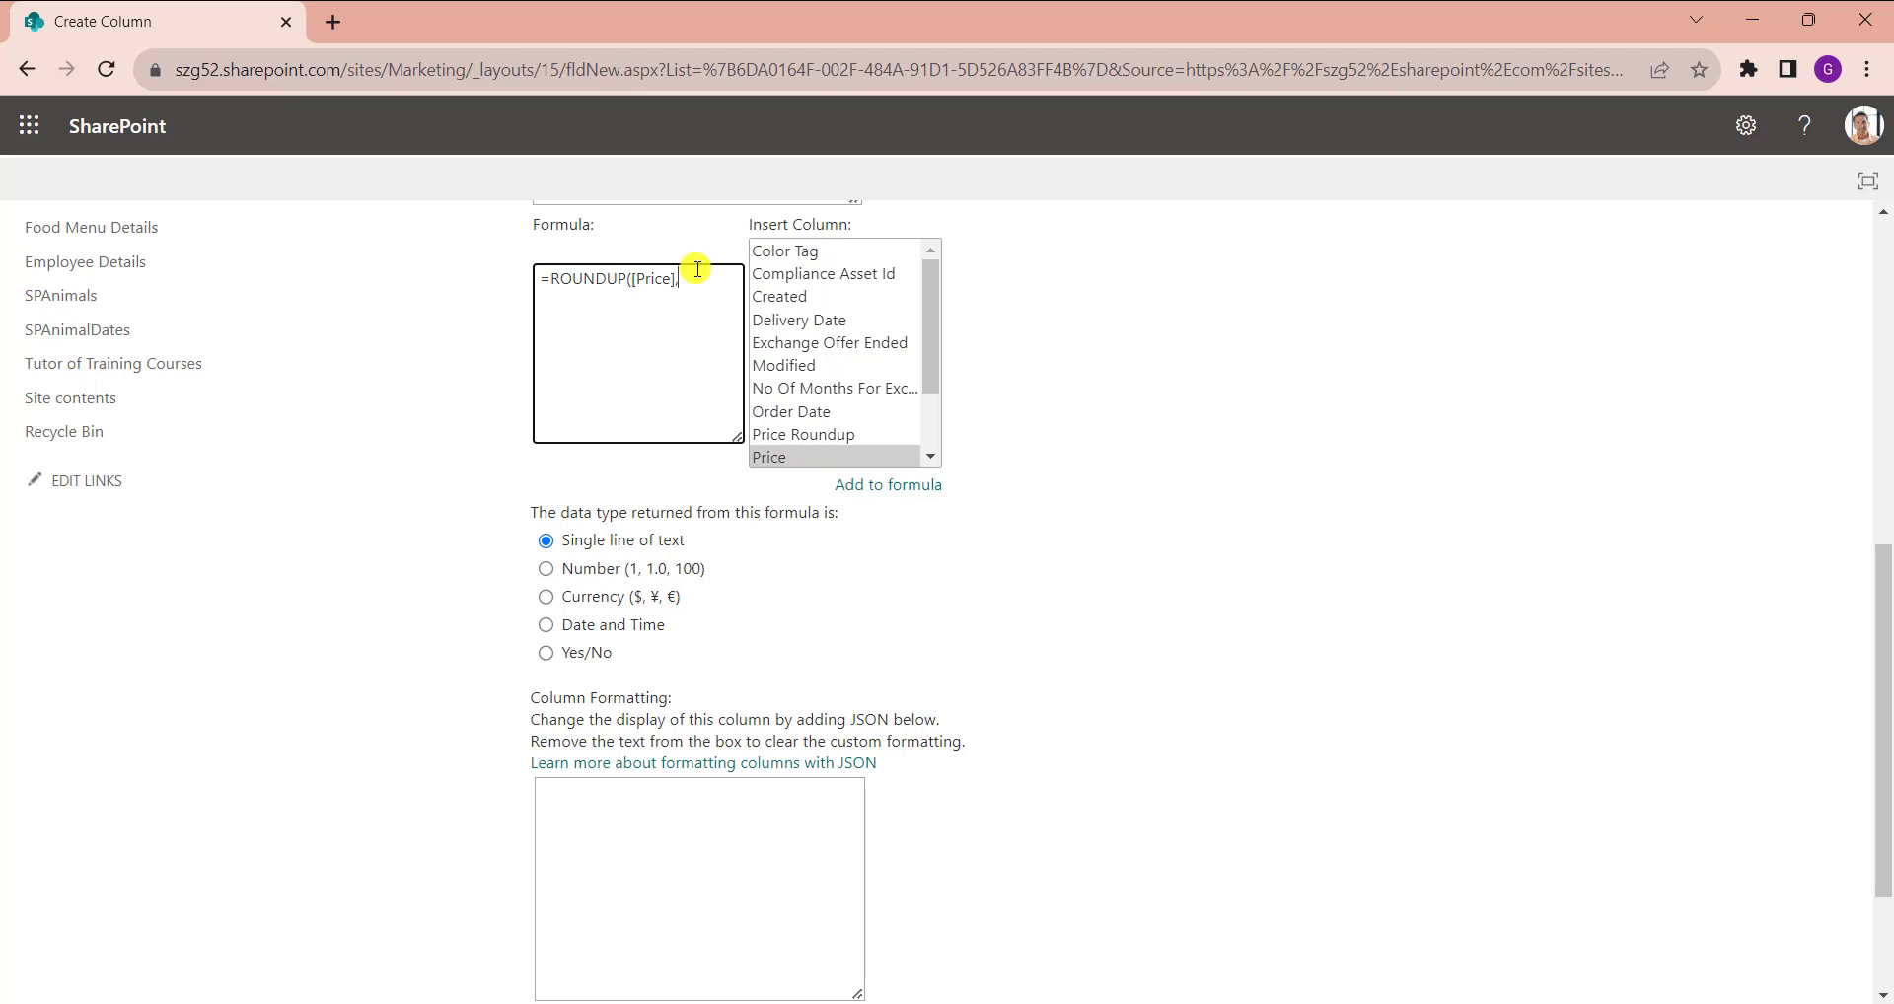
{"action": "type", "text": ",-2)"}
{"action": "left_click", "coordinate": [547, 570]}
{"action": "scroll", "coordinate": [1292, 609], "scroll_direction": "down", "scroll_amount": 3}
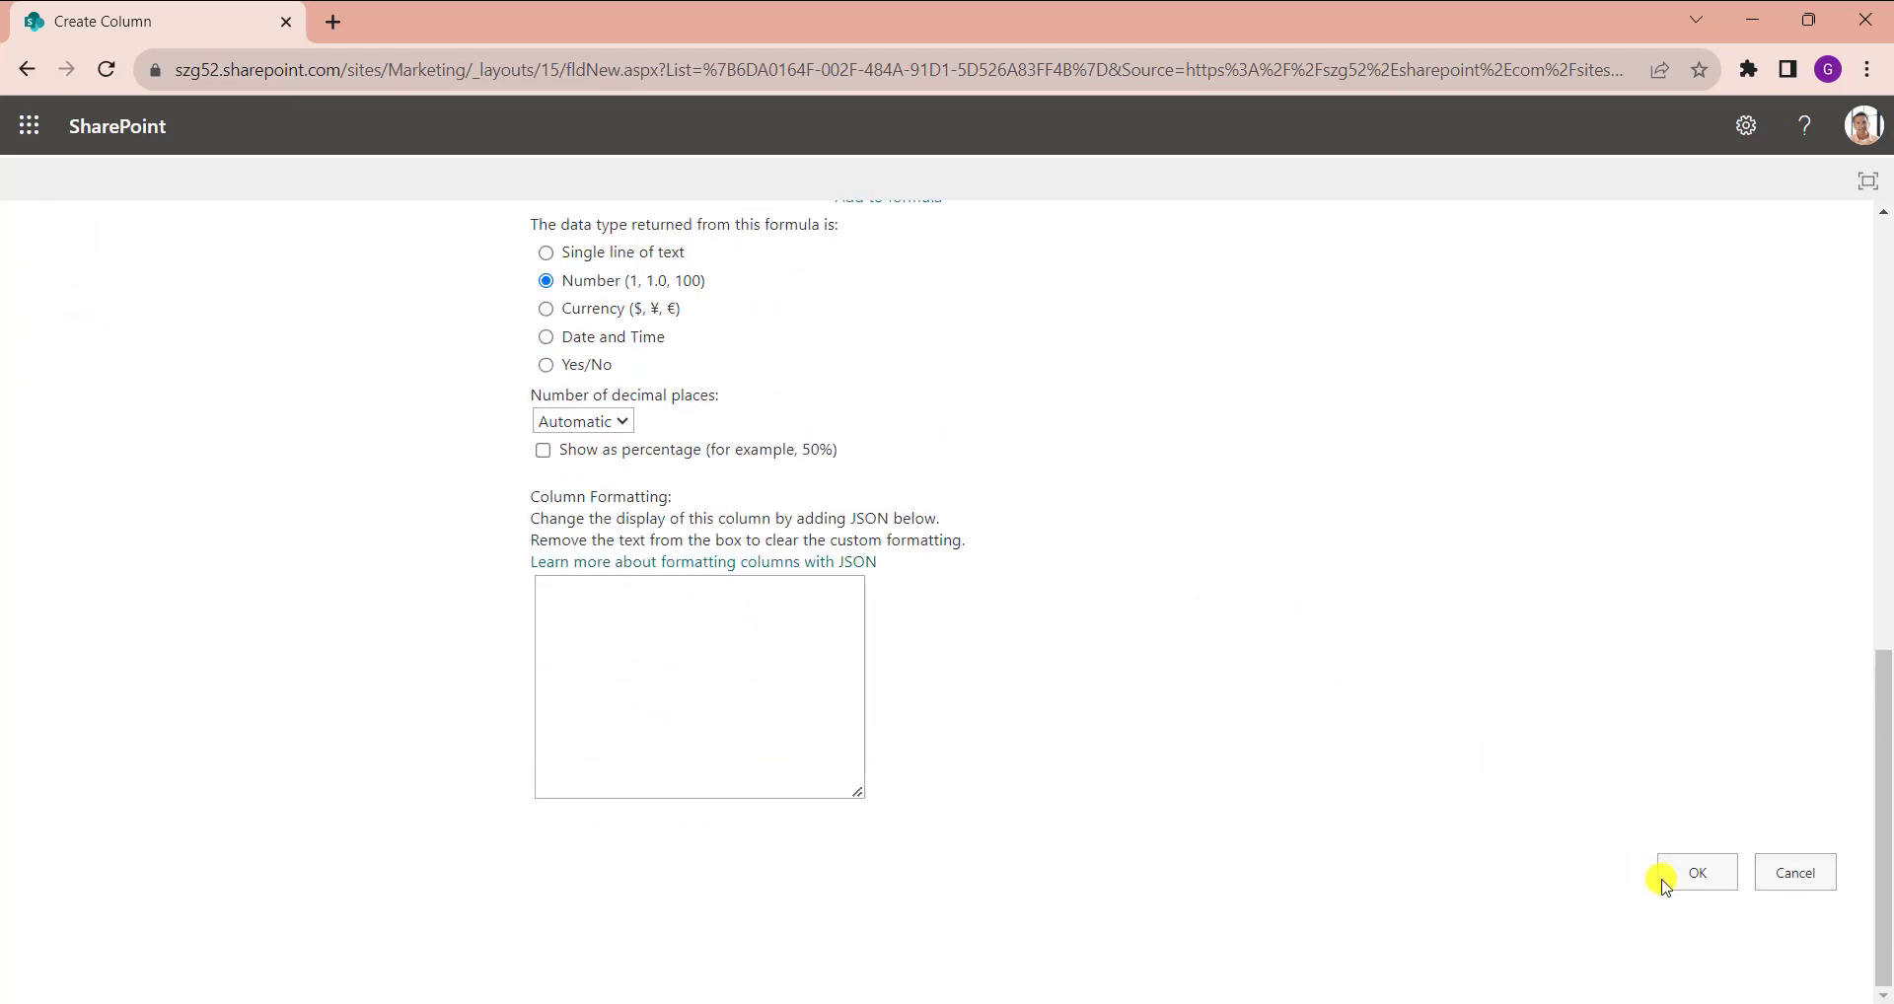
{"action": "left_click", "coordinate": [1696, 874]}
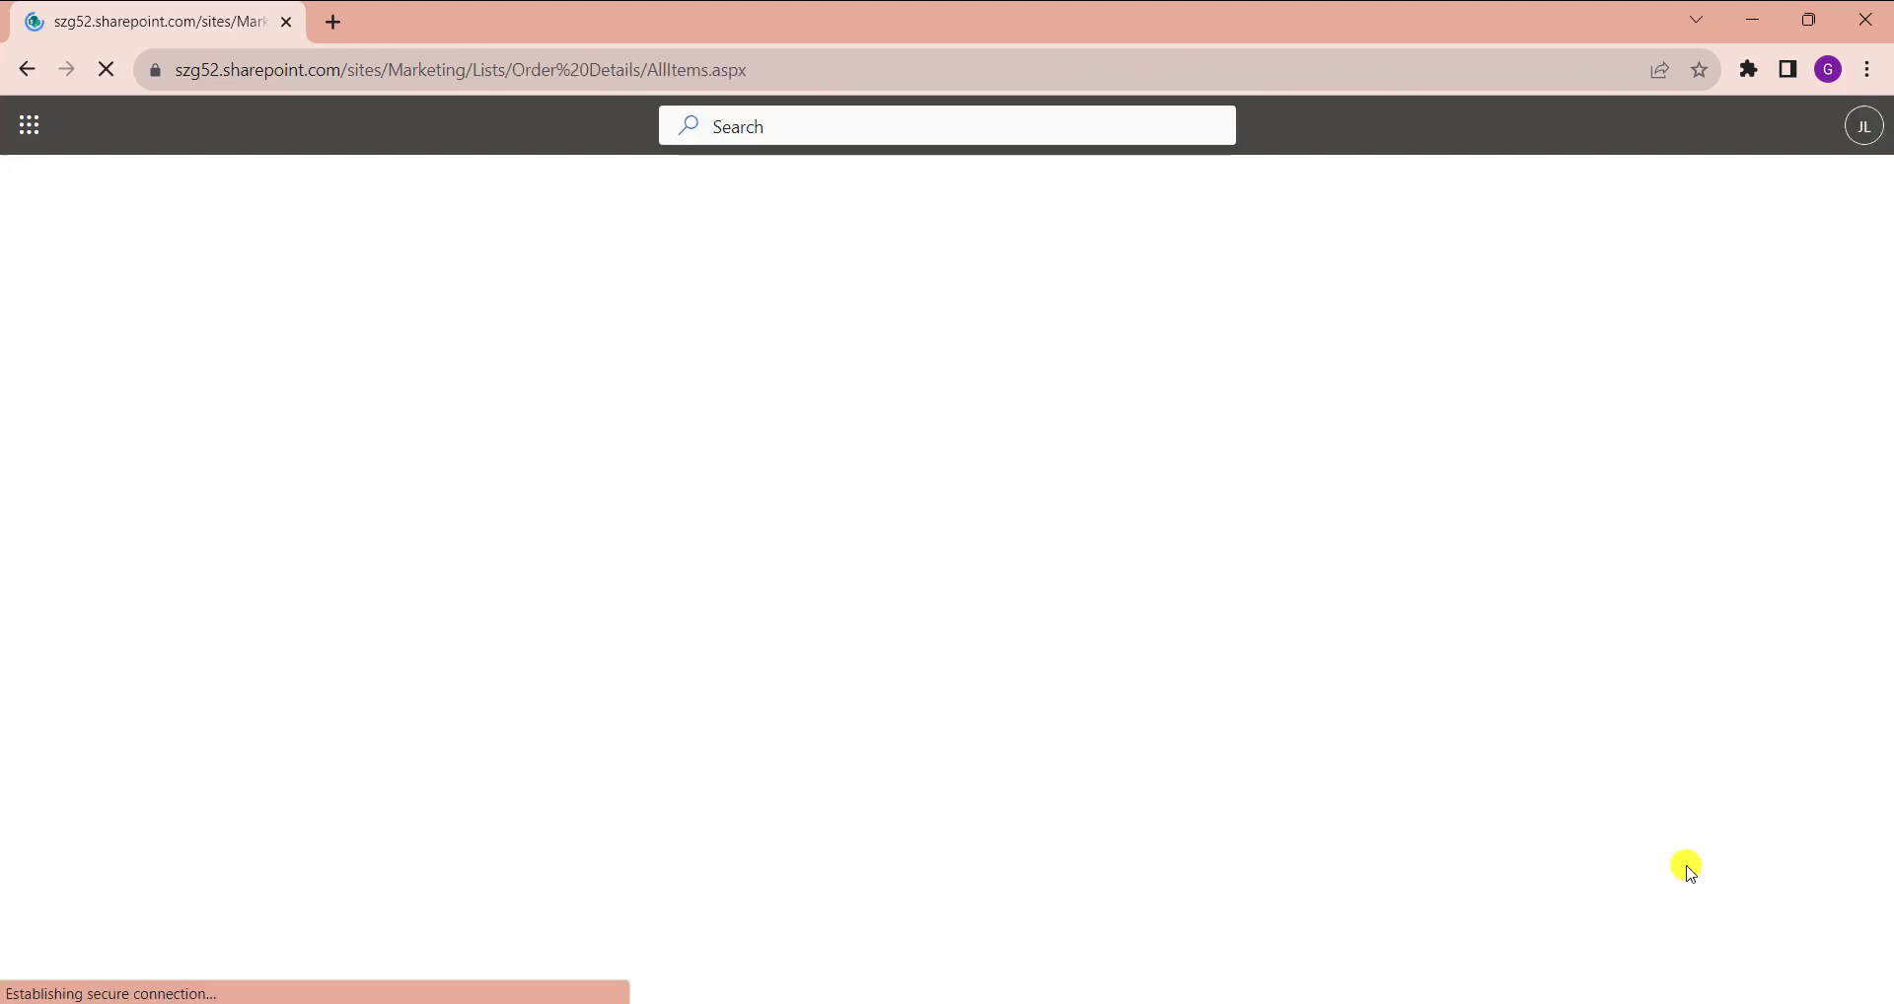